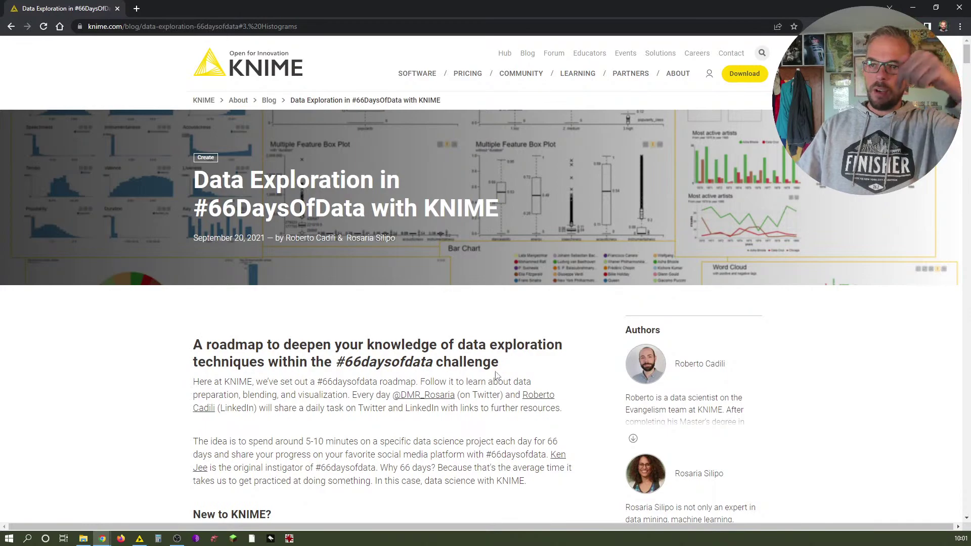
# Step: Jump to the blog's '3. Histograms' section and scroll to its Day 15 task on other track features
pyautogui.scroll(-6, 345, 382)
pyautogui.scroll(-15, 346, 382)
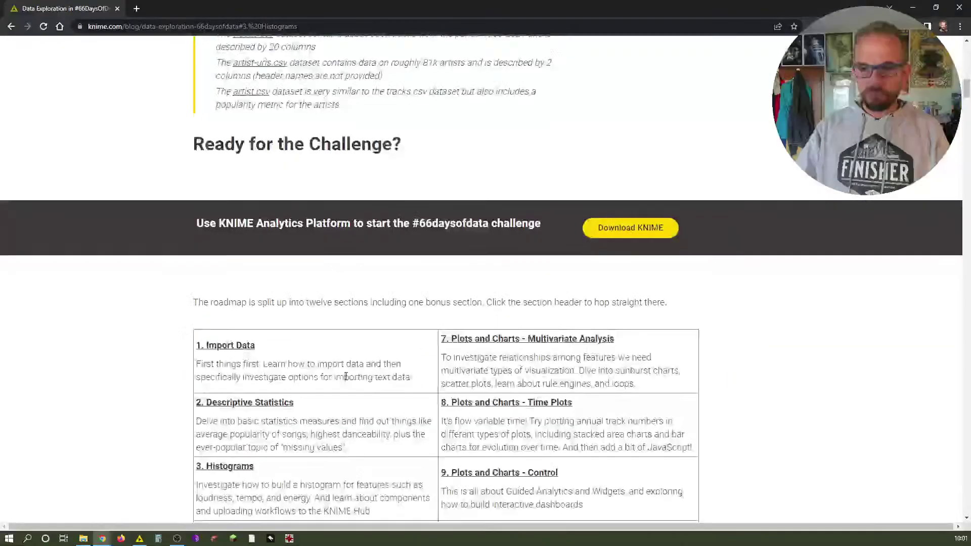
pyautogui.scroll(6, 341, 377)
pyautogui.scroll(10, 342, 377)
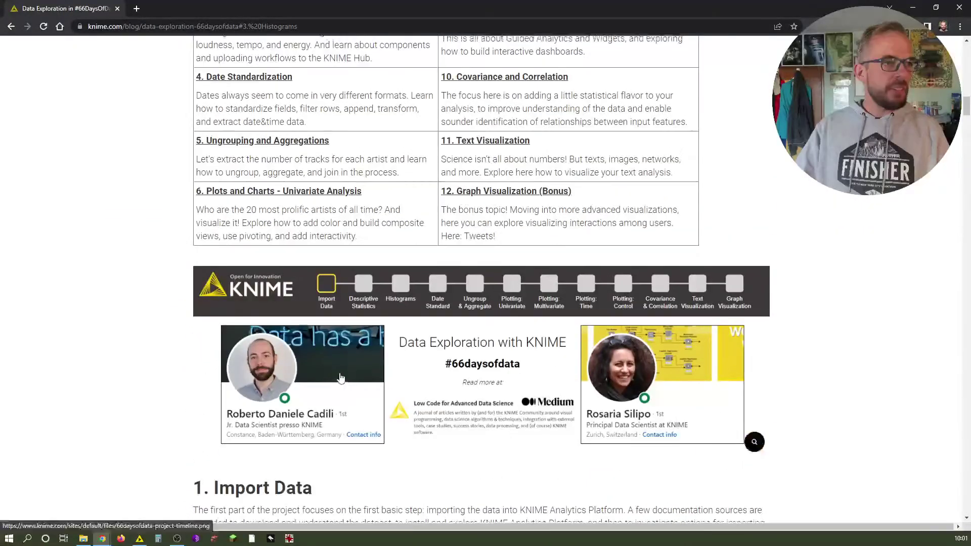
pyautogui.click(241, 222)
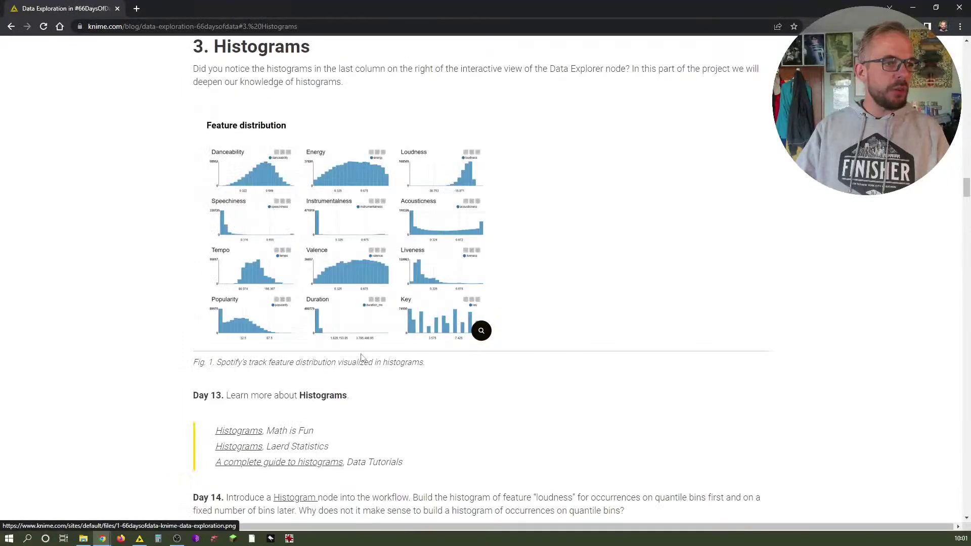
pyautogui.scroll(-8, 362, 354)
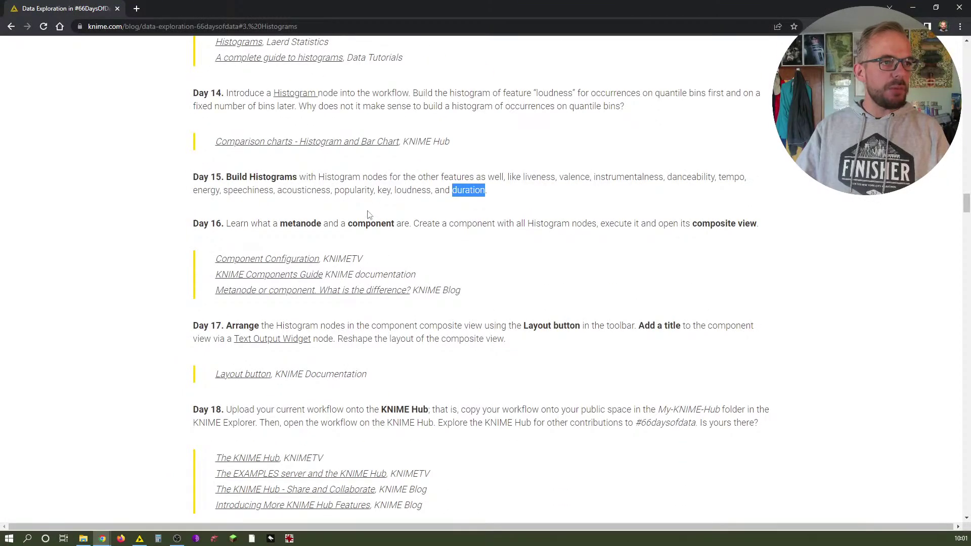
pyautogui.click(365, 213)
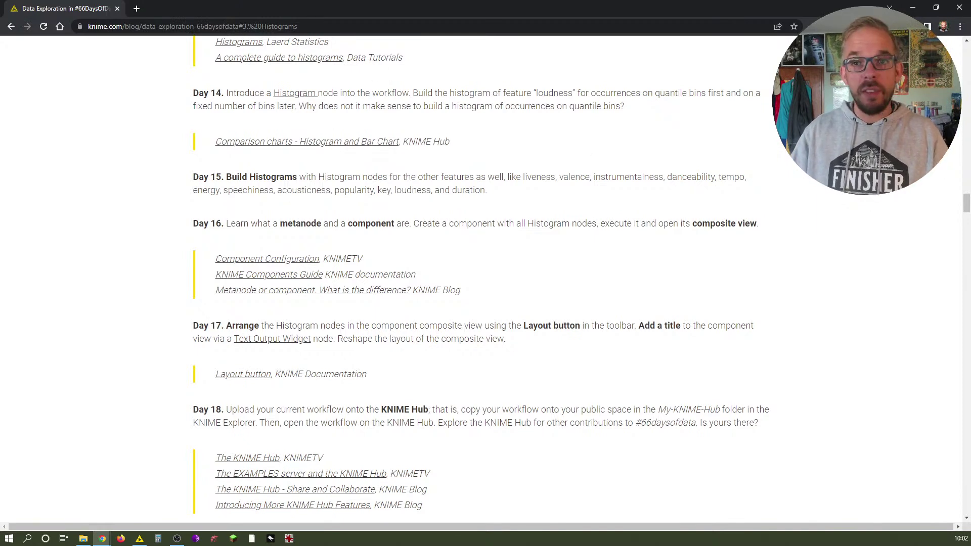
# Step: Back in the day15 workflow, view the Data Explorer's output of 586672 rows and 18 columns
pyautogui.hotkey('alt', 'Tab')
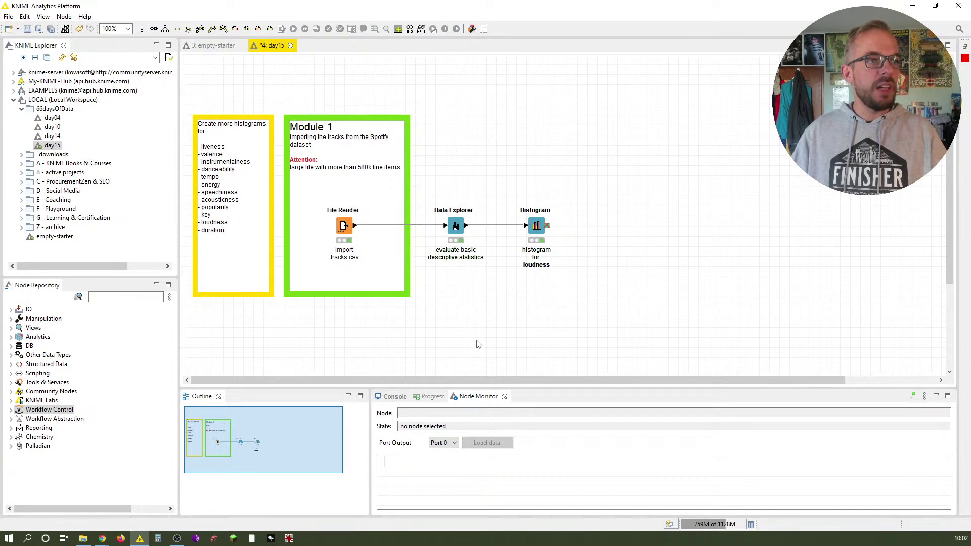
pyautogui.rightClick(626, 139)
pyautogui.click(652, 206)
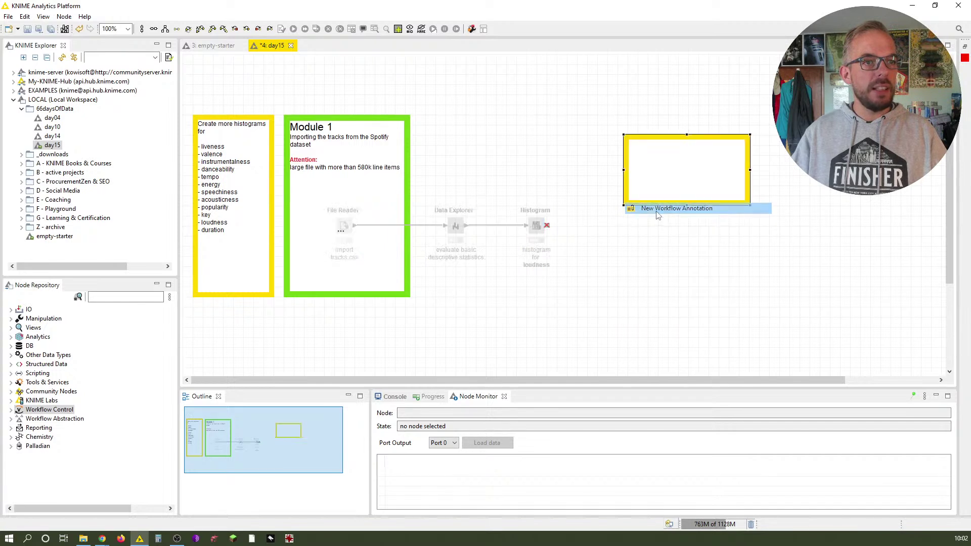
pyautogui.click(661, 241)
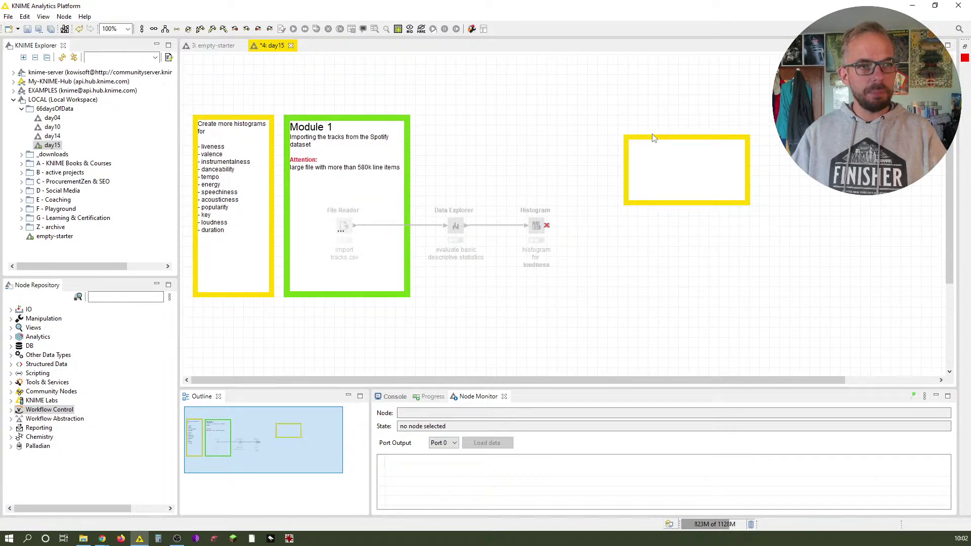
pyautogui.press('Delete')
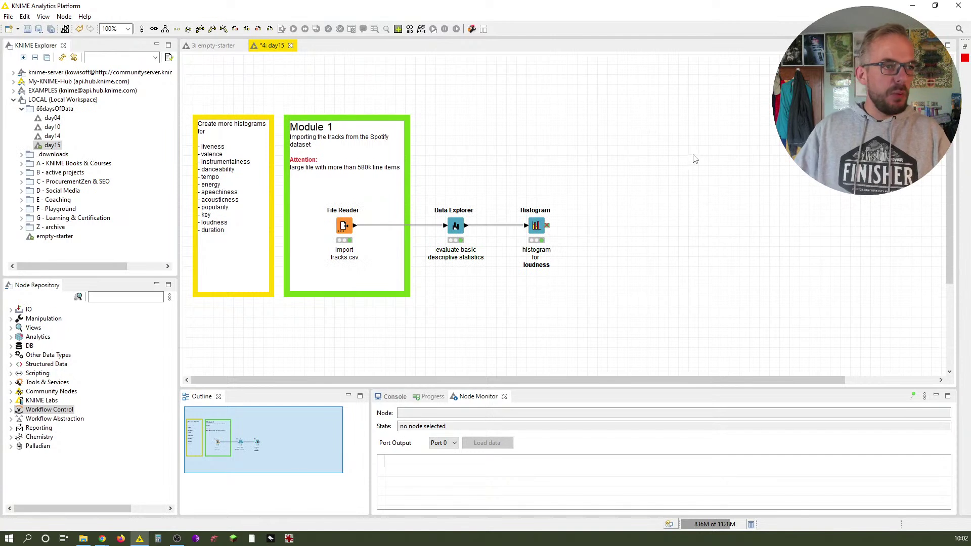
pyautogui.click(458, 229)
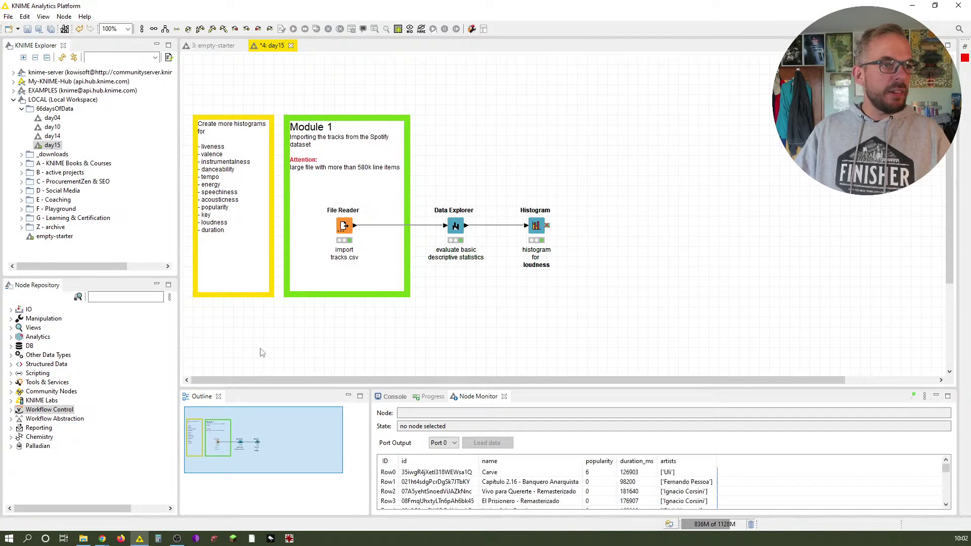
# Step: Add a Histogram node found by searching 'histogram' and place it above the loudness histogram
pyautogui.click(132, 297)
pyautogui.write('histog')
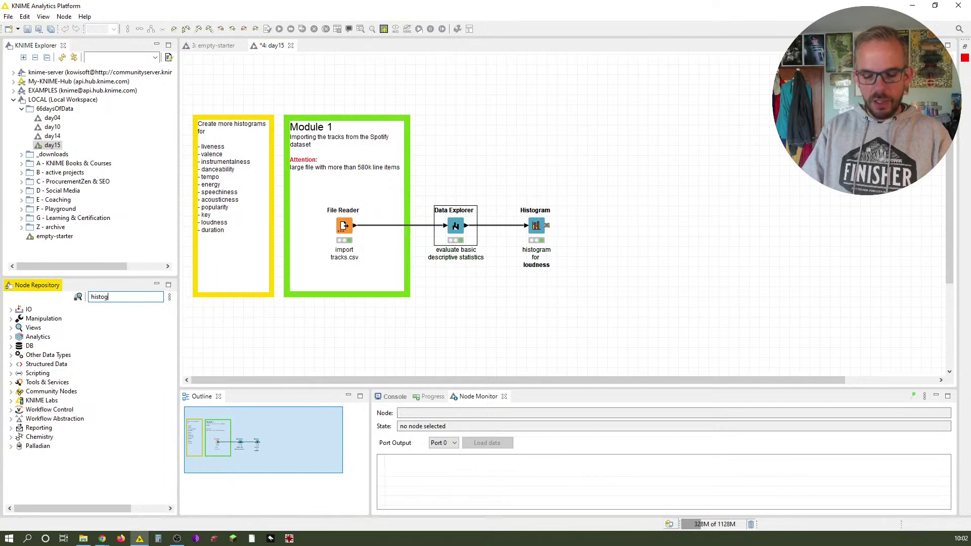
pyautogui.write('ram')
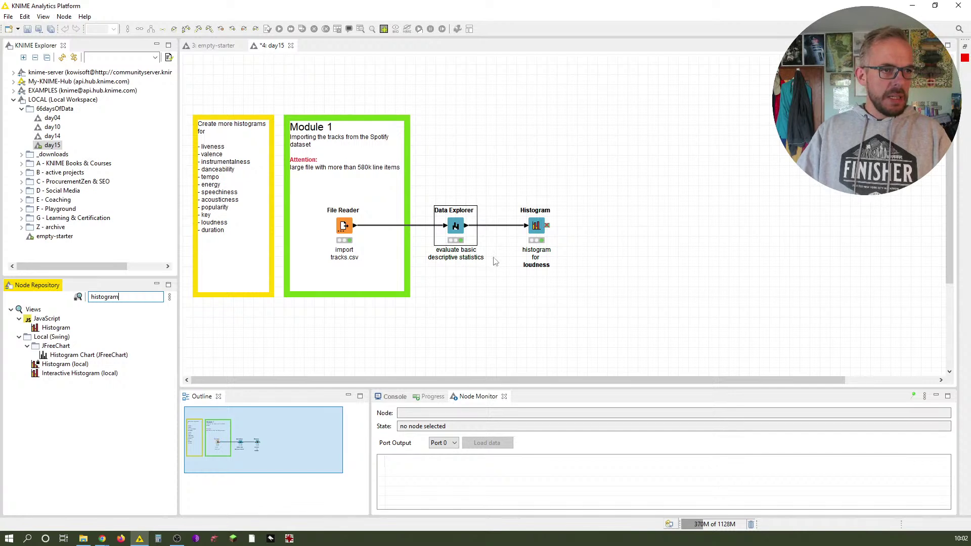
pyautogui.doubleClick(56, 328)
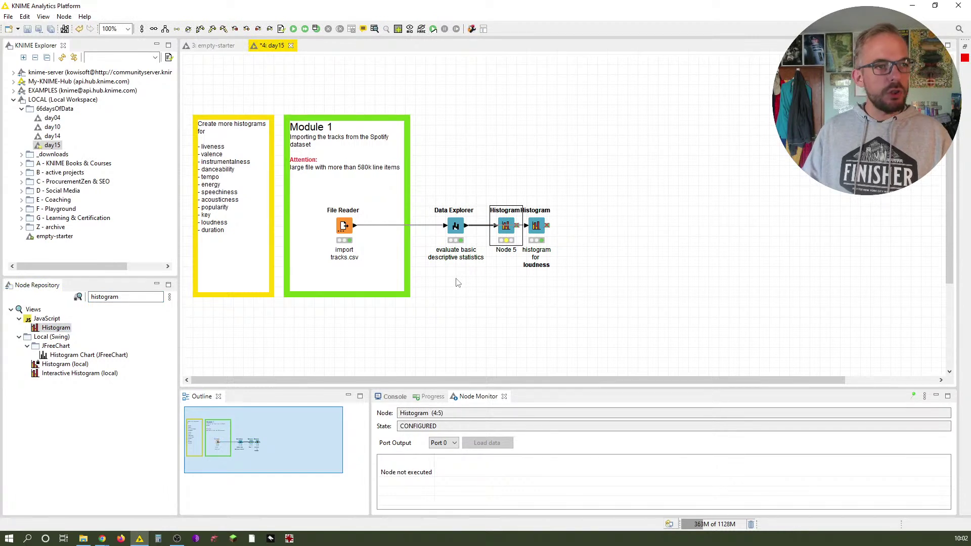
pyautogui.press('Up')
pyautogui.press('Up')
pyautogui.press('Up')
pyautogui.press('Up')
pyautogui.press('Up')
pyautogui.press('Up')
pyautogui.press('Up')
pyautogui.press('Up')
pyautogui.press('Up')
pyautogui.press('Up')
pyautogui.press('Up')
pyautogui.press('Up')
pyautogui.press('Right')
pyautogui.press('Right')
pyautogui.press('Right')
pyautogui.press('Right')
pyautogui.press('Right')
pyautogui.press('Right')
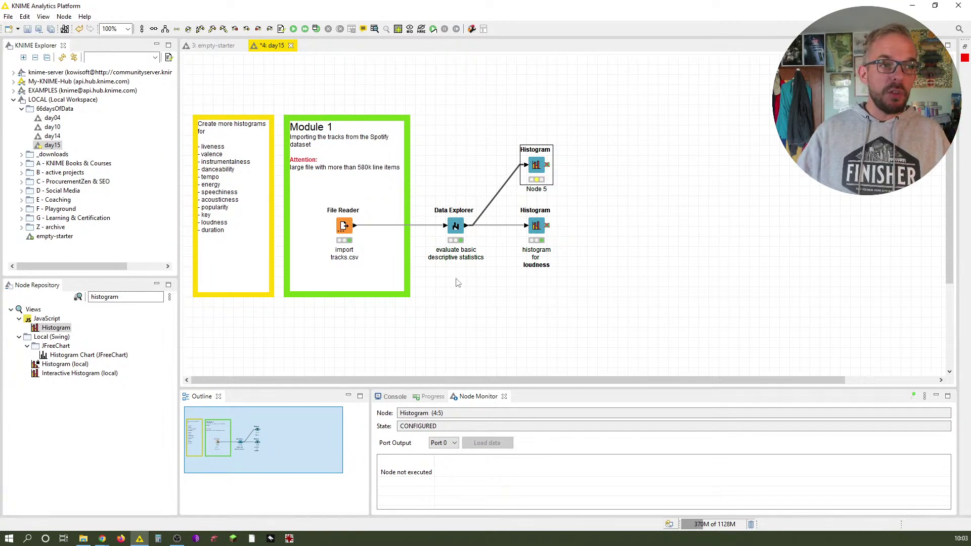
pyautogui.doubleClick(536, 166)
# Step: Set the new Histogram's column to liveness and its number of bins to 10
pyautogui.click(534, 170)
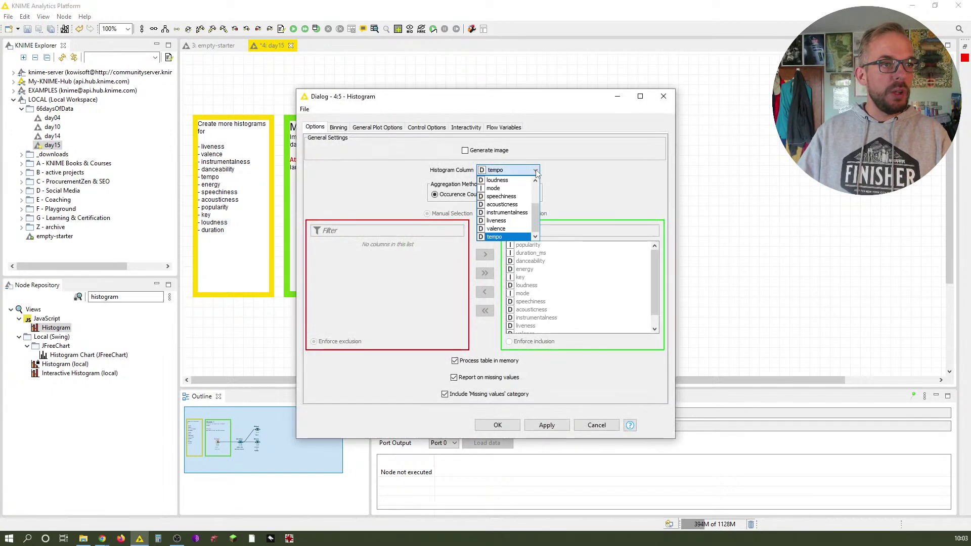
pyautogui.scroll(2, 537, 188)
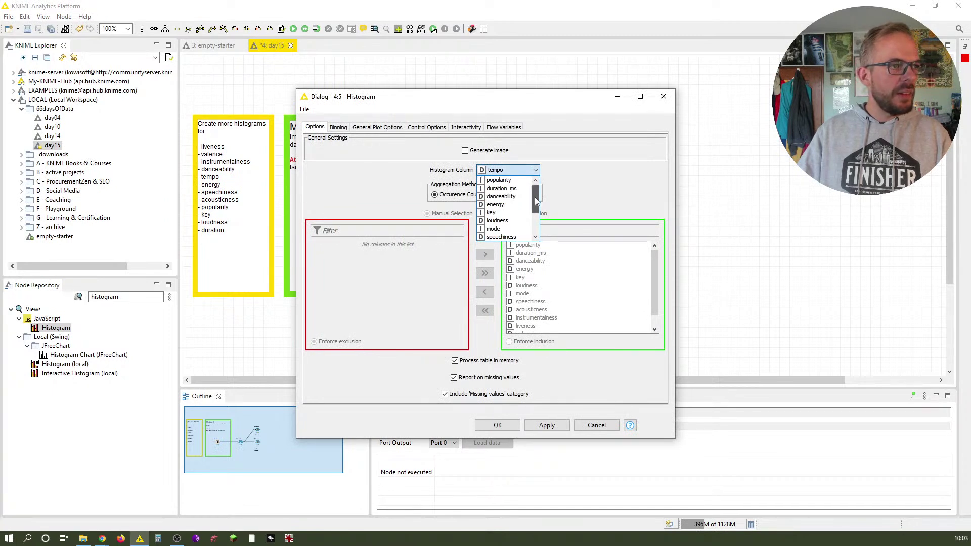
pyautogui.moveTo(536, 200); pyautogui.dragTo(536, 216)
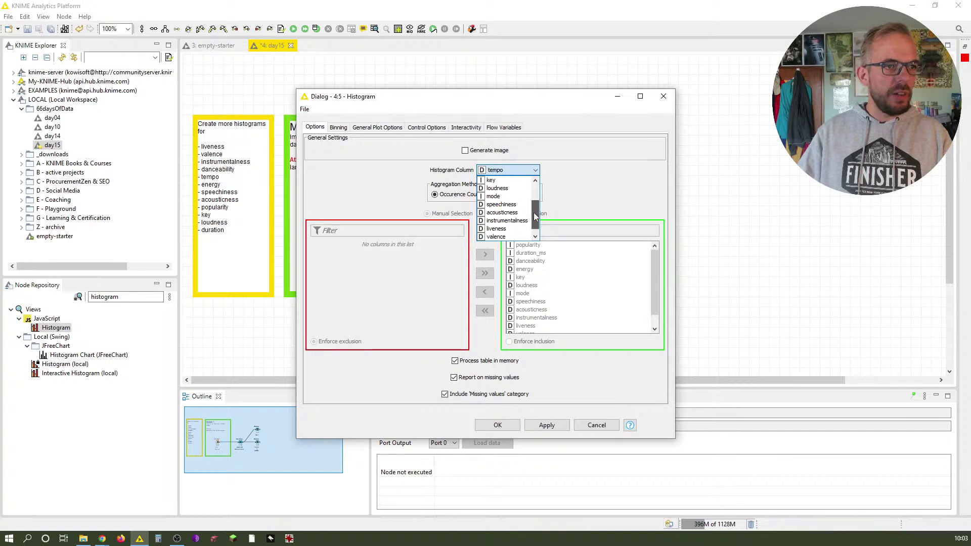
pyautogui.click(509, 229)
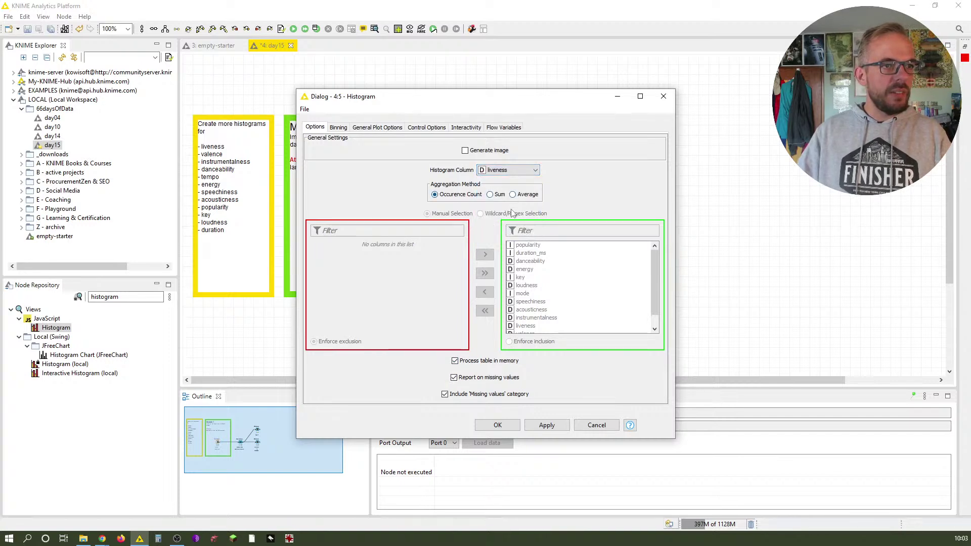
pyautogui.click(340, 127)
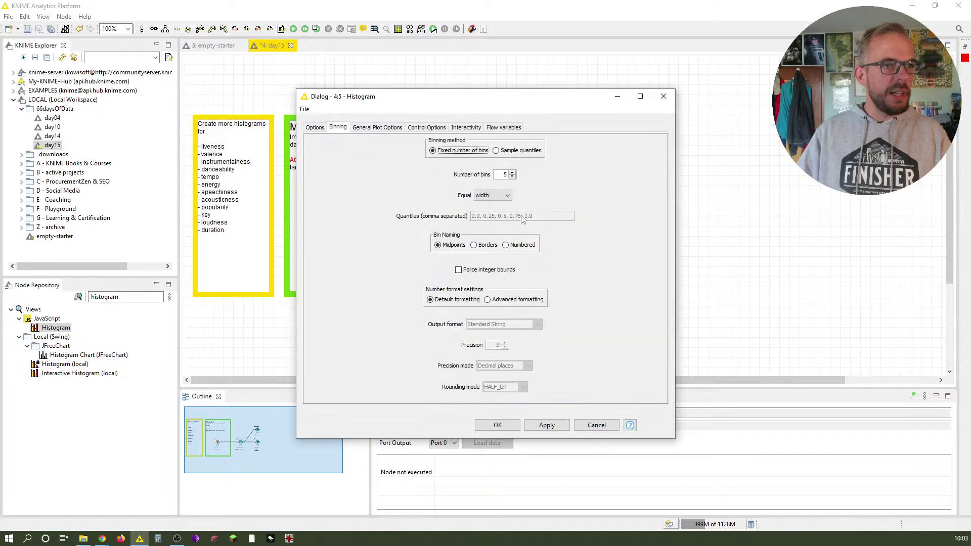
pyautogui.doubleClick(504, 174)
pyautogui.write('10')
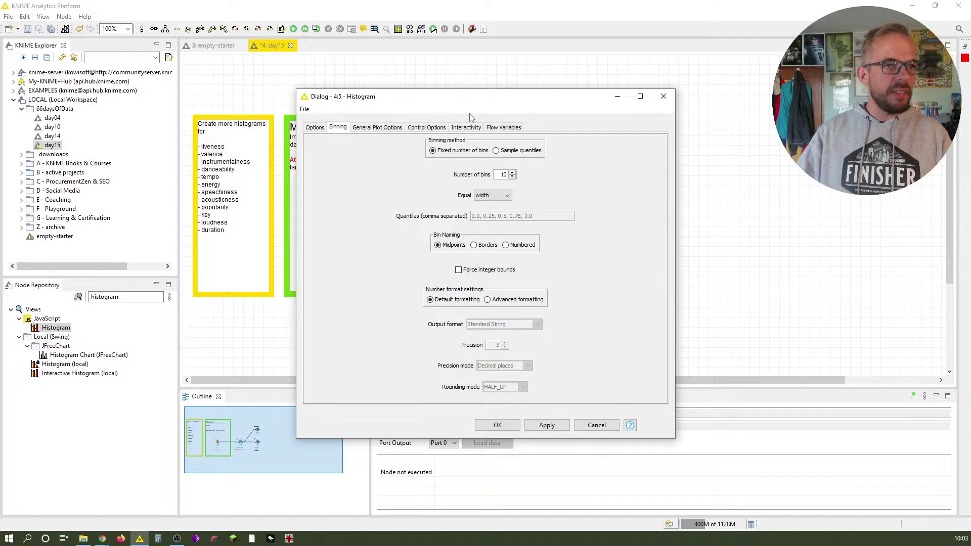
pyautogui.click(483, 429)
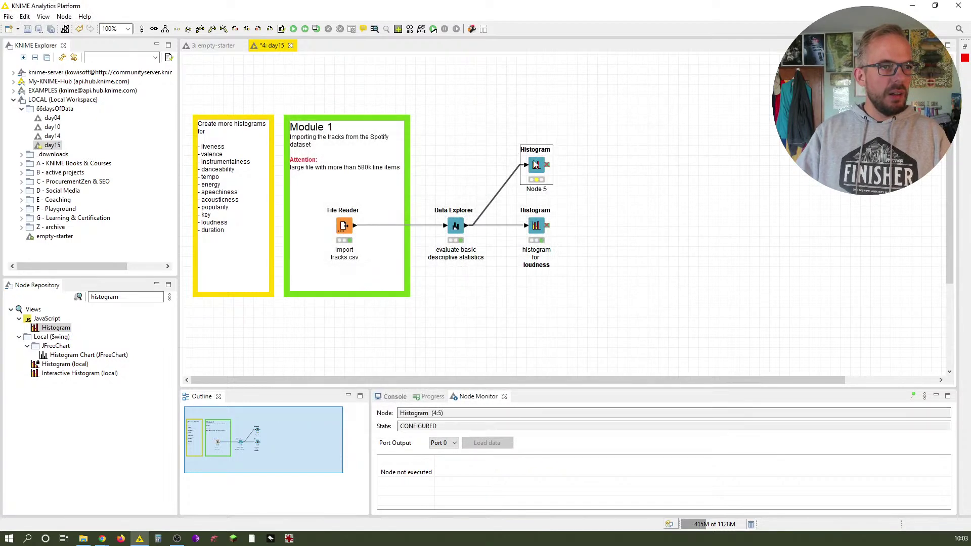
# Step: Label the node 'histogram for liveness' with liveness bold on its own line, then execute it
pyautogui.click(554, 191)
pyautogui.write('hiso')
pyautogui.press('BackSpace')
pyautogui.write('to')
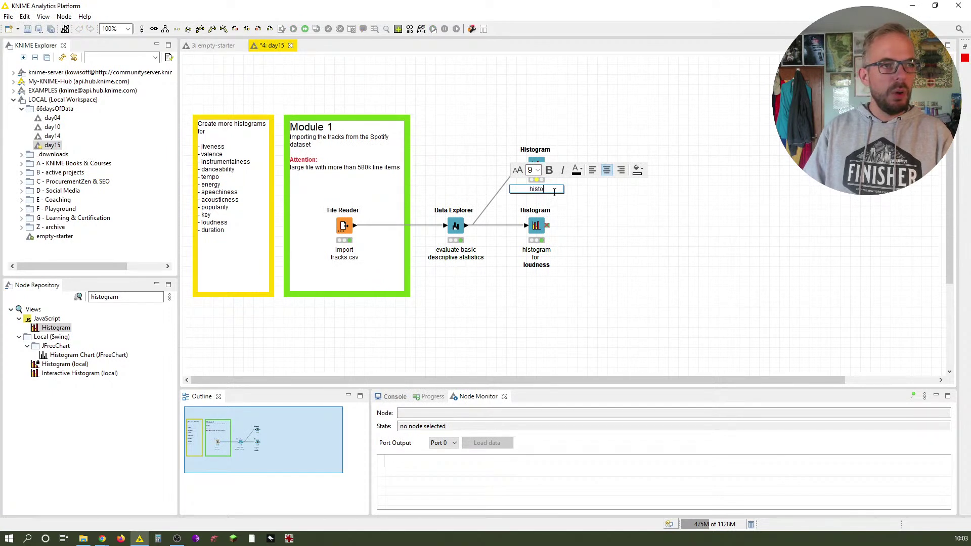
pyautogui.write('gram for liveness')
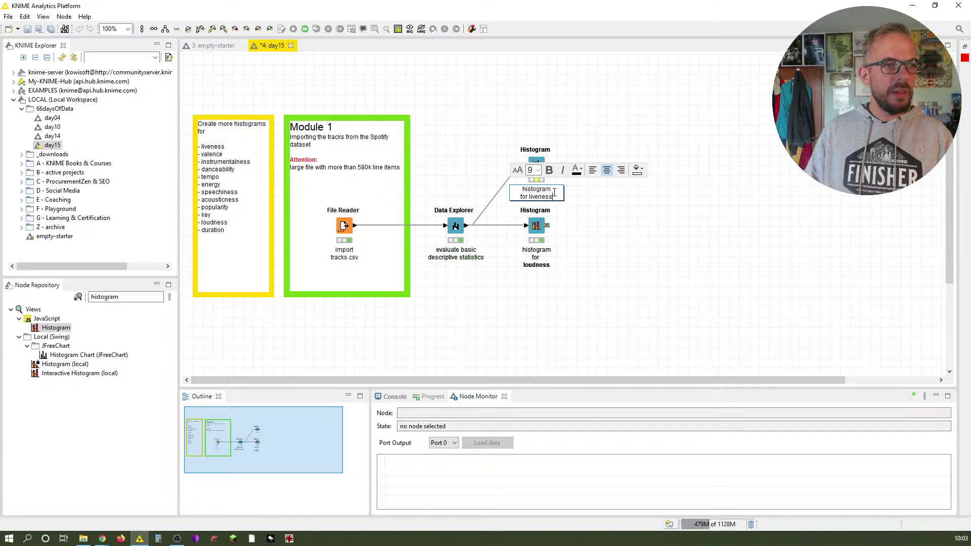
pyautogui.press('Return')
pyautogui.hotkey('shift', 'End')
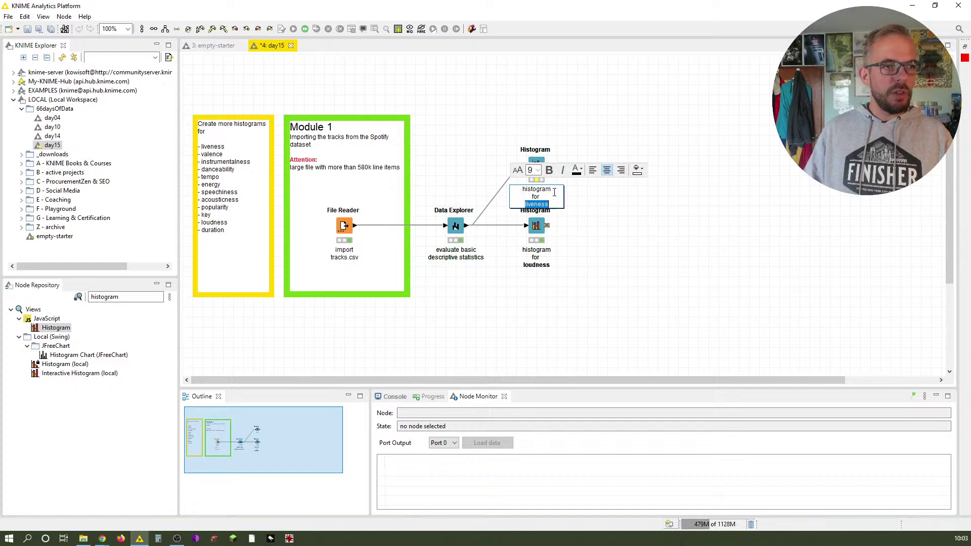
pyautogui.hotkey('ctrl', 'b')
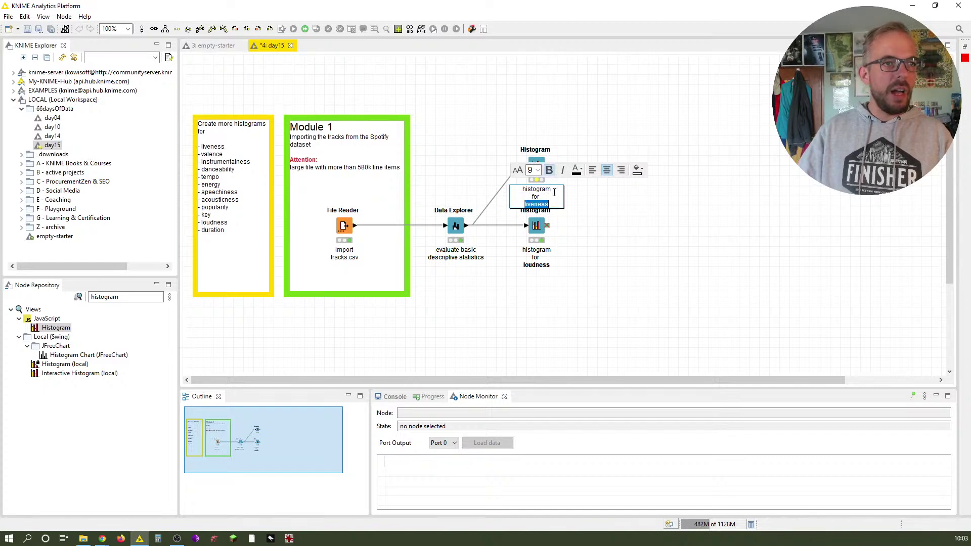
pyautogui.click(575, 129)
pyautogui.moveTo(542, 172); pyautogui.dragTo(541, 163)
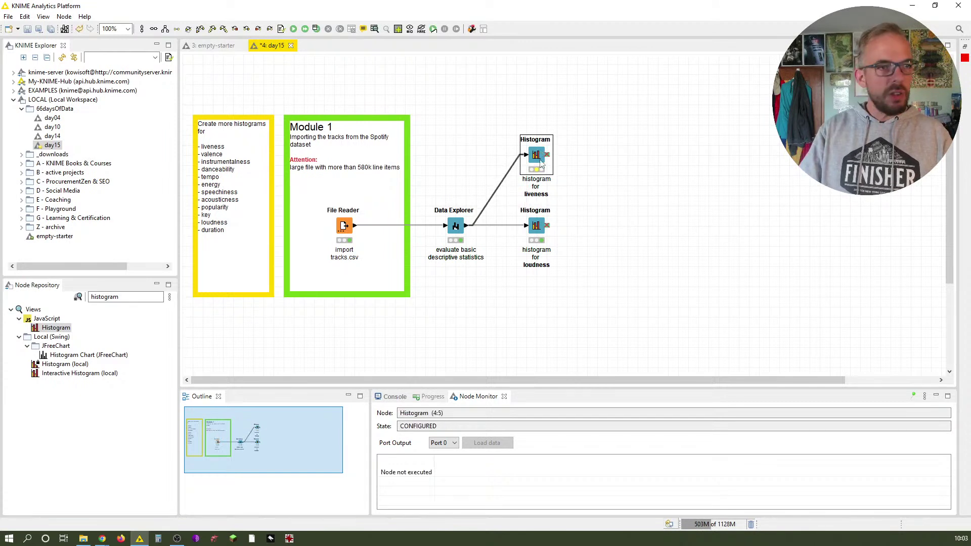
pyautogui.press('F7')
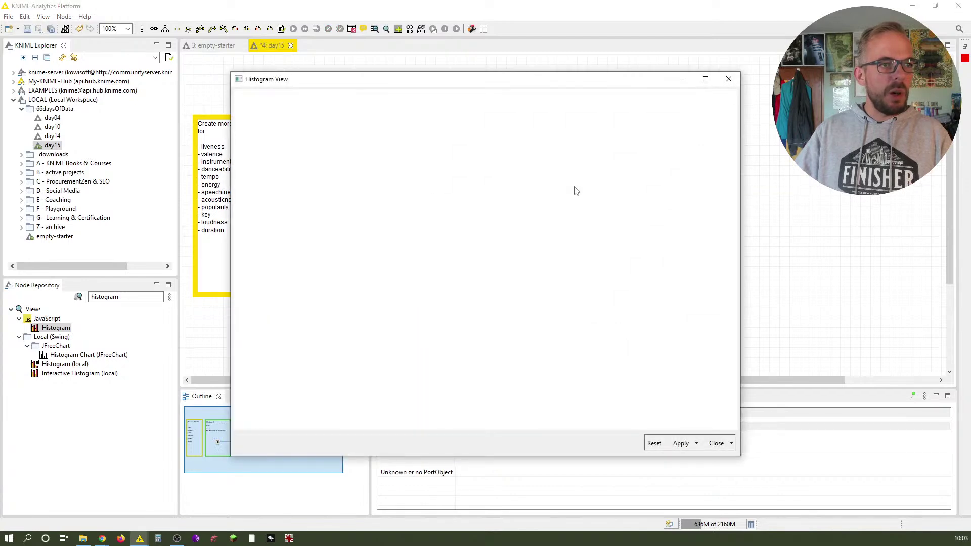
# Step: Close the liveness histogram view and mark liveness with an 'x' in the yellow feature note
pyautogui.moveTo(460, 365)
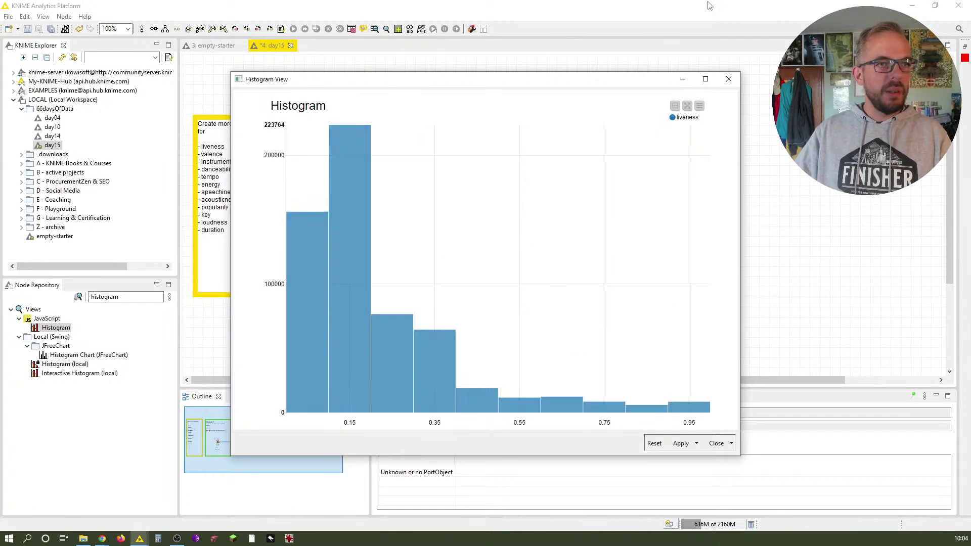
pyautogui.click(729, 79)
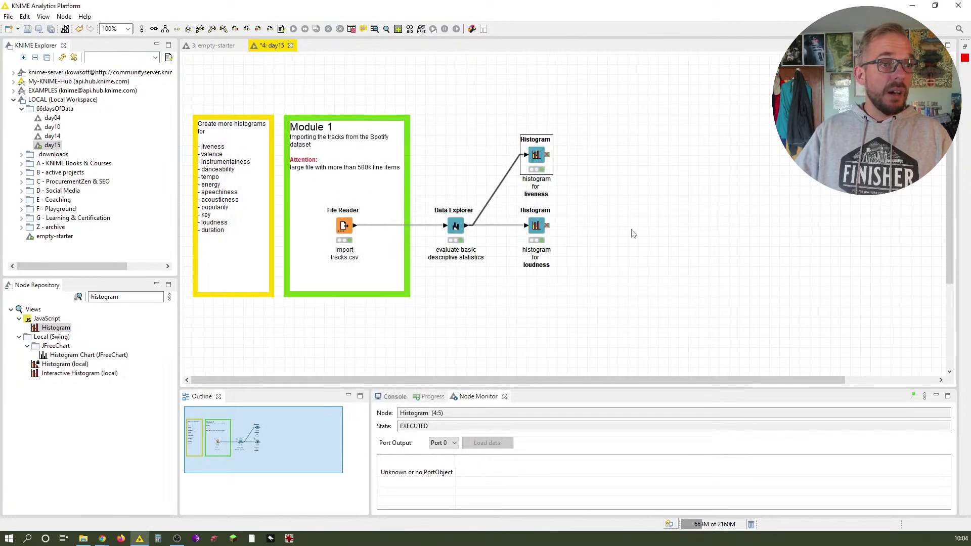
pyautogui.doubleClick(198, 124)
pyautogui.click(218, 146)
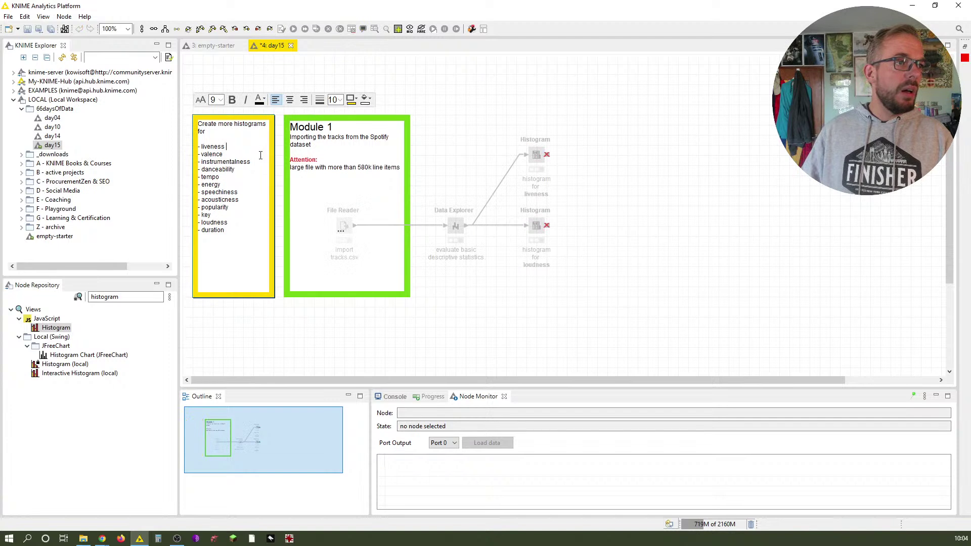
pyautogui.click(693, 189)
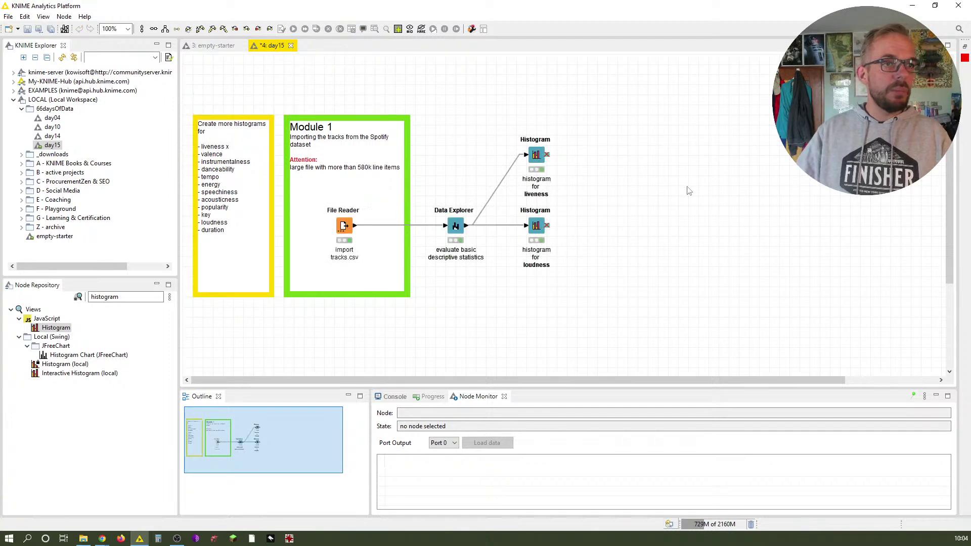
pyautogui.click(539, 157)
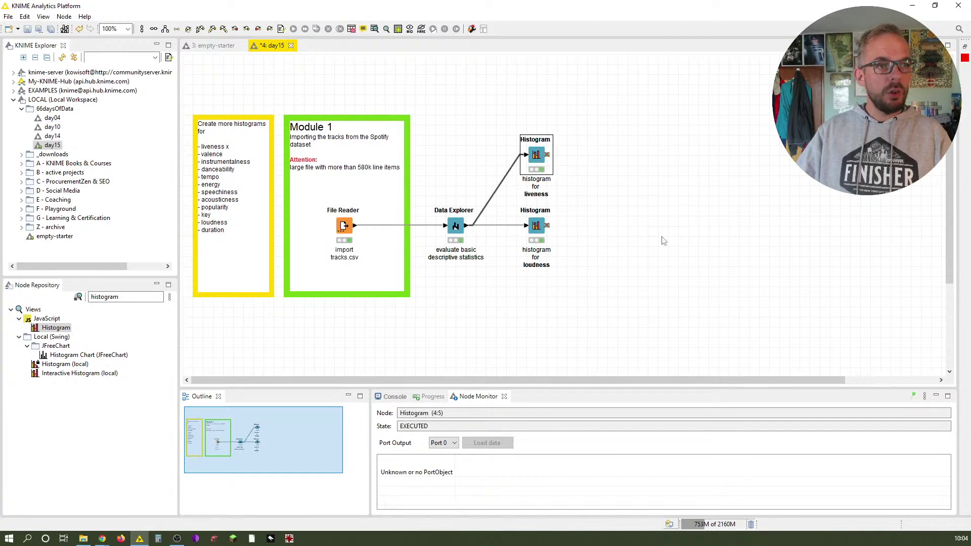
# Step: Duplicate the liveness histogram at the top and relabel it 'histogram for valence'
pyautogui.hotkey('ctrl', 'c')
pyautogui.hotkey('ctrl', 'v')
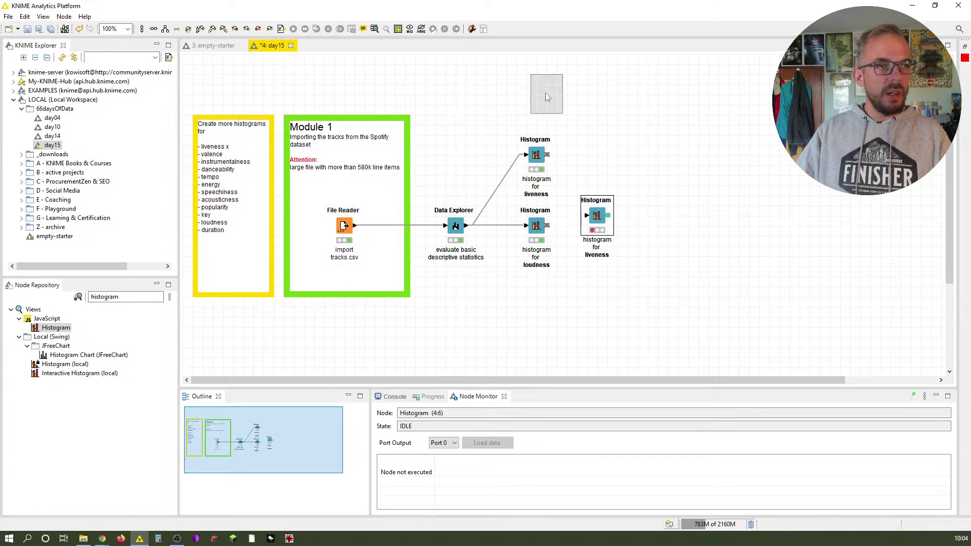
pyautogui.moveTo(526, 98); pyautogui.dragTo(536, 101)
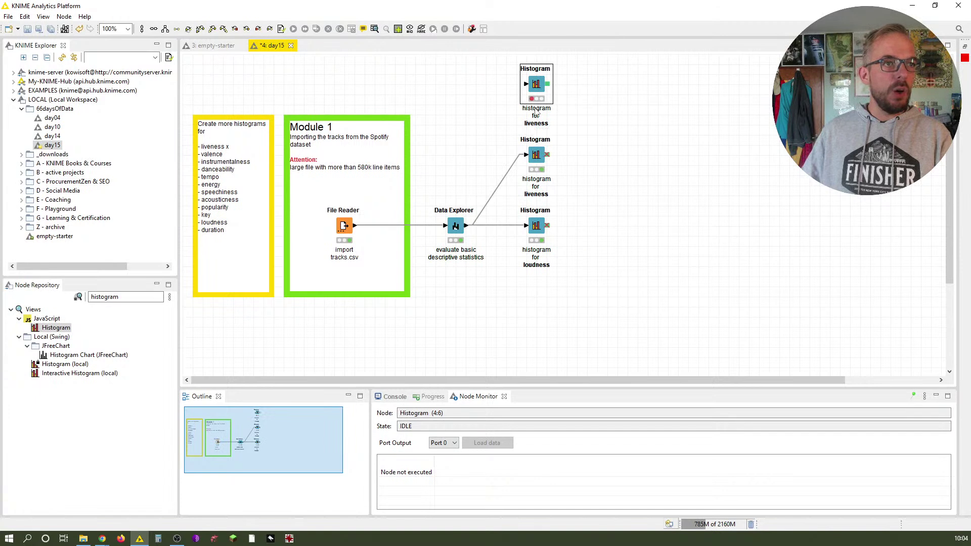
pyautogui.click(536, 112)
pyautogui.hotkey('ctrl', 'shift', 'Left')
pyautogui.press('BackSpace')
pyautogui.write('valence')
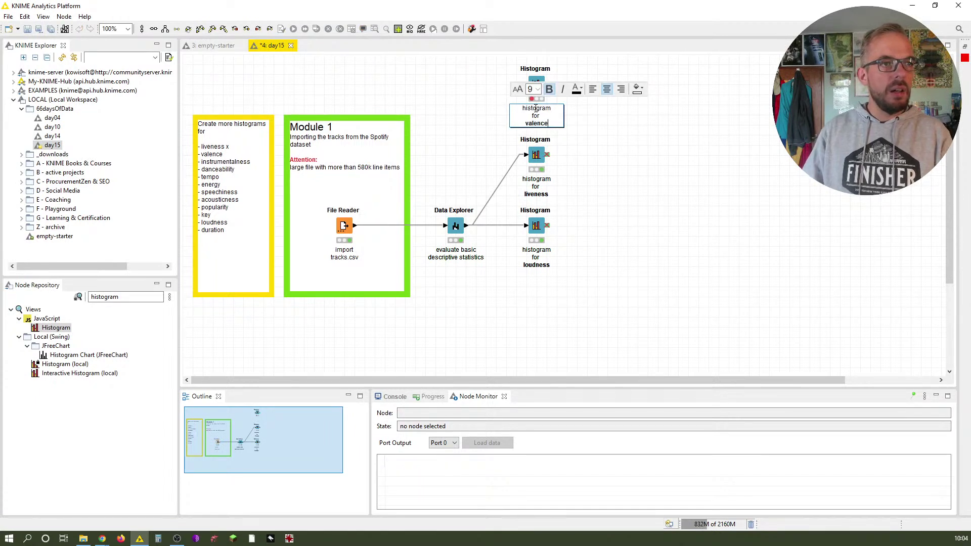
pyautogui.click(645, 234)
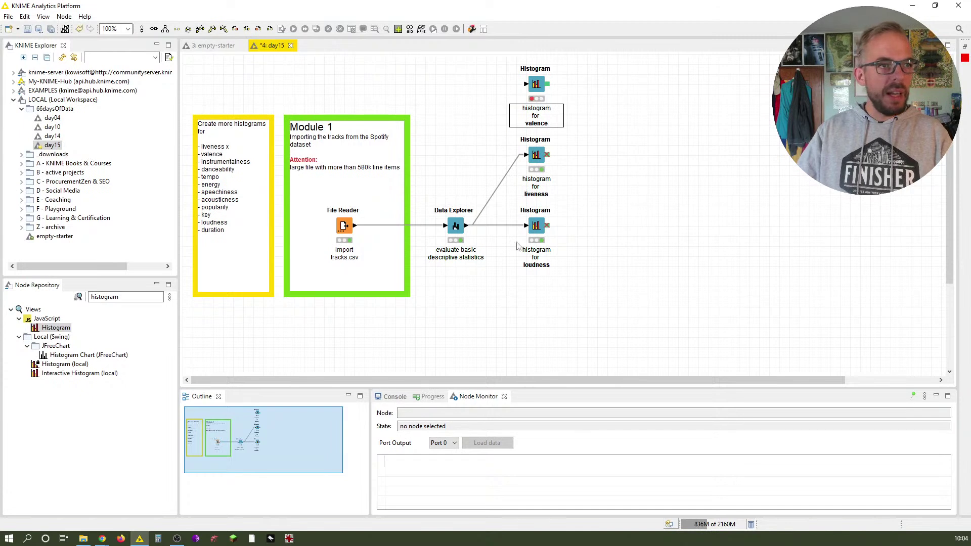
# Step: Connect the Data Explorer's output to the valence histogram node
pyautogui.click(462, 228)
pyautogui.moveTo(465, 226); pyautogui.dragTo(537, 91)
pyautogui.click(542, 86)
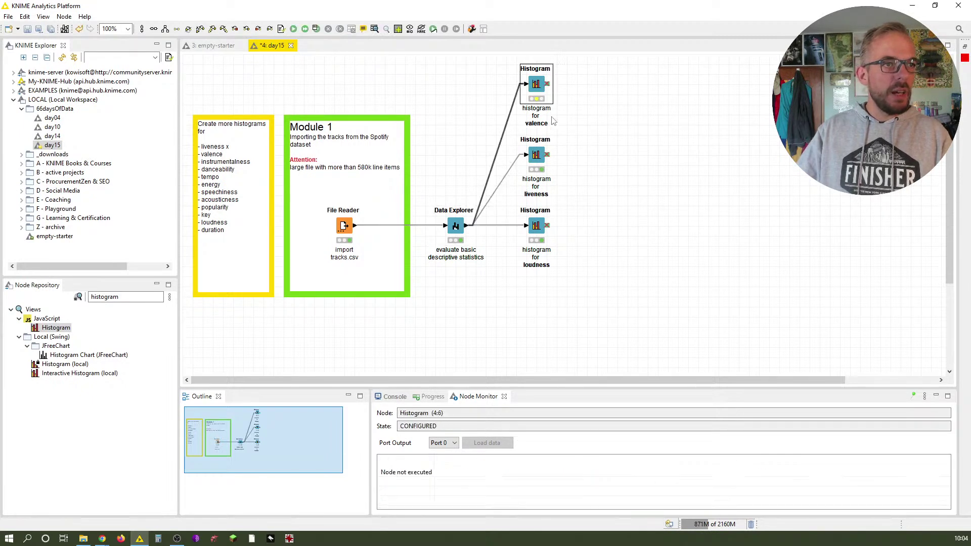
# Step: Set the top histogram's column to valence, keeping 10 bins
pyautogui.doubleClick(537, 86)
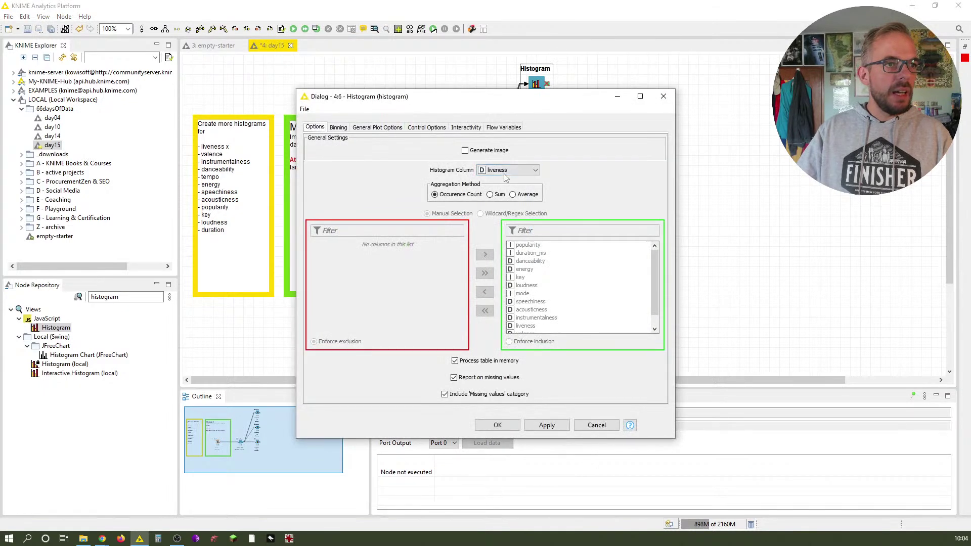
pyautogui.click(506, 170)
pyautogui.click(497, 229)
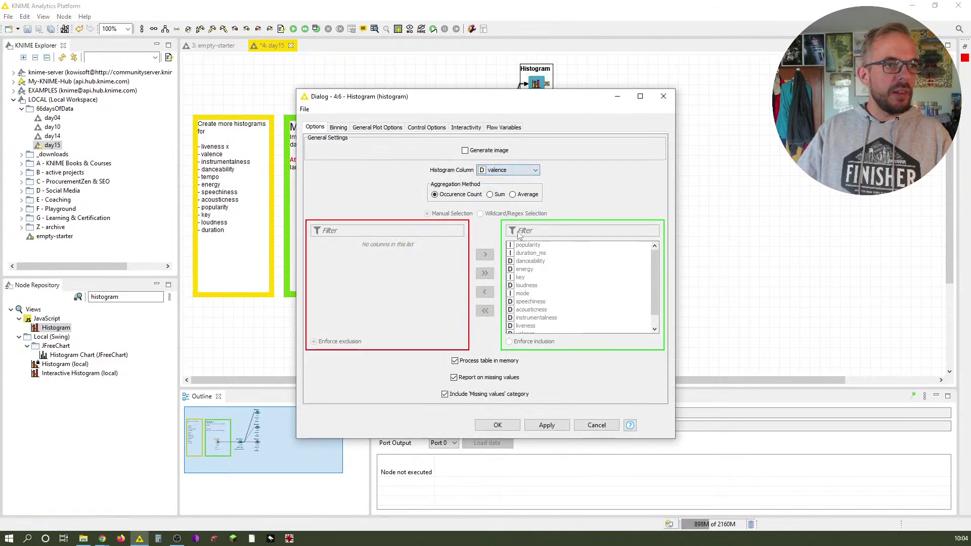
pyautogui.click(340, 128)
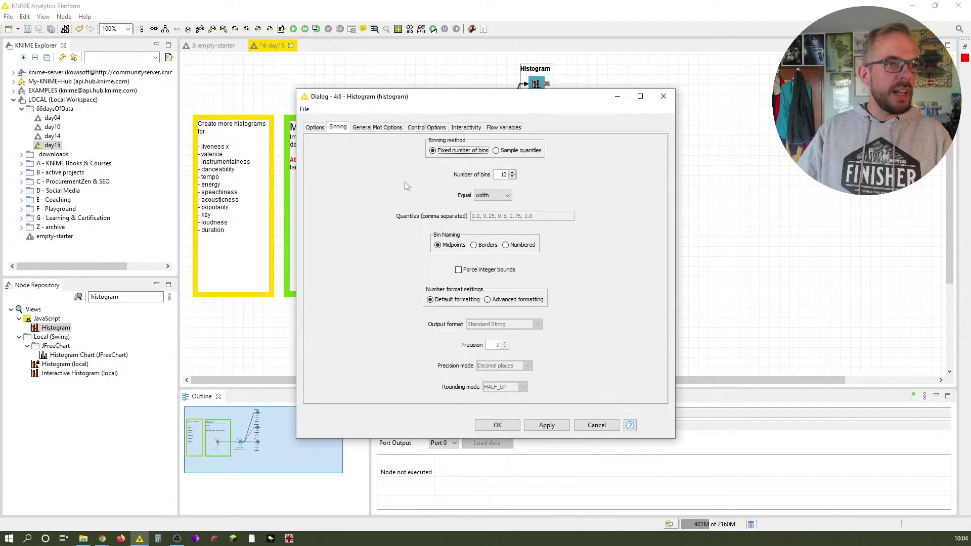
pyautogui.click(497, 425)
pyautogui.click(616, 324)
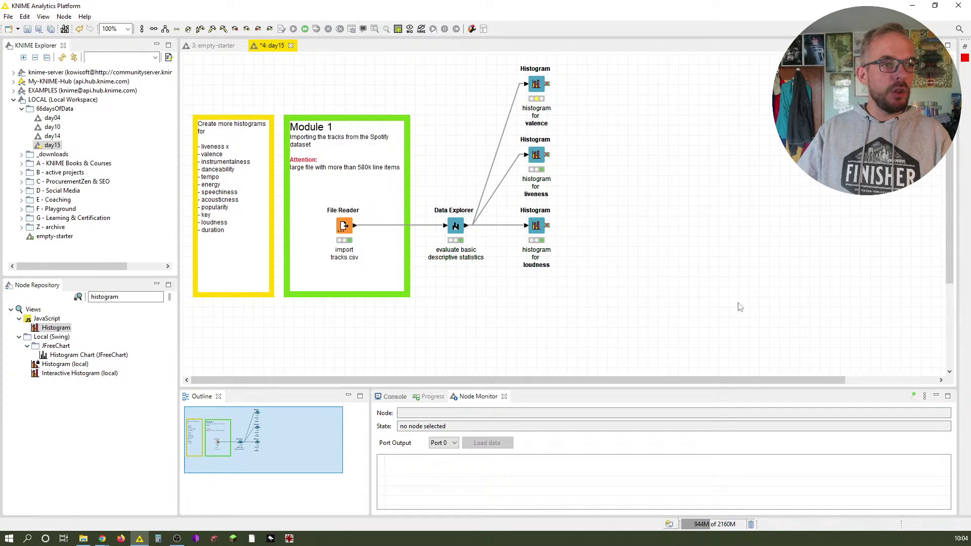
# Step: Paste another Histogram copy below the loudness node and connect the Data Explorer to it
pyautogui.hotkey('ctrl', 'v')
pyautogui.moveTo(553, 326); pyautogui.dragTo(535, 311)
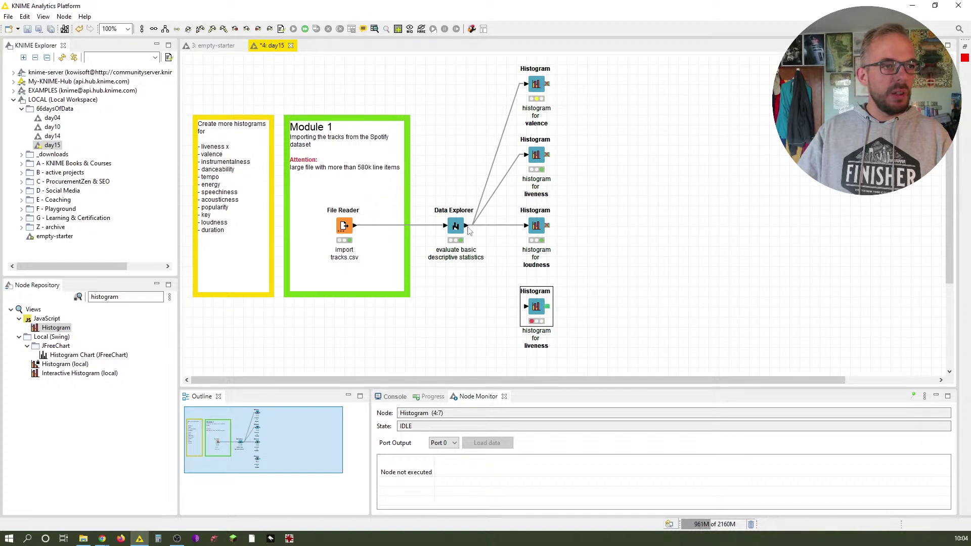
pyautogui.moveTo(466, 225); pyautogui.dragTo(527, 307)
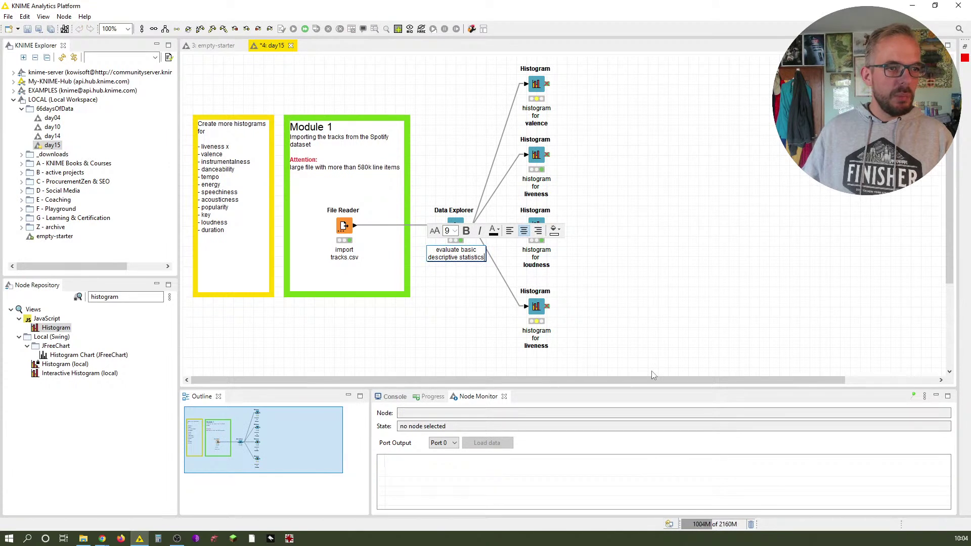
pyautogui.click(536, 324)
pyautogui.click(535, 308)
# Step: Relabel the new node 'histogram for instrumentalness' with instrumentalness in bold
pyautogui.click(535, 331)
pyautogui.hotkey('ctrl', 'shift', 'Left')
pyautogui.write('va')
pyautogui.press('BackSpace')
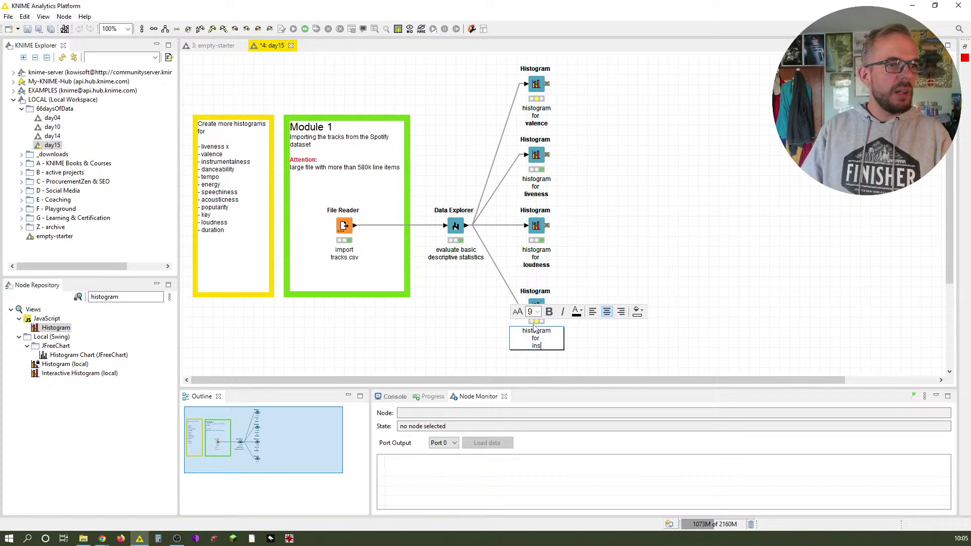
pyautogui.write('instrumentalness')
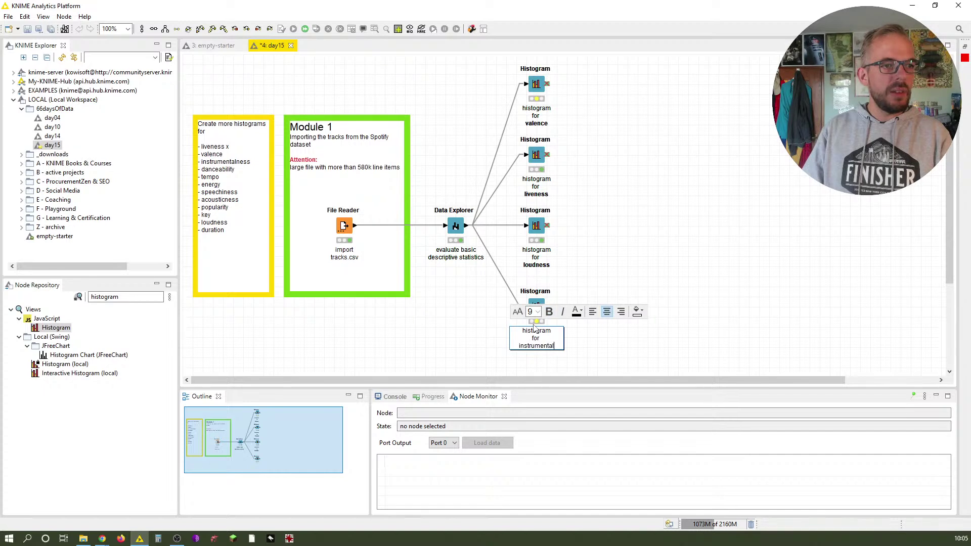
pyautogui.hotkey('ctrl', 'shift', 'Left')
pyautogui.hotkey('ctrl', 'b')
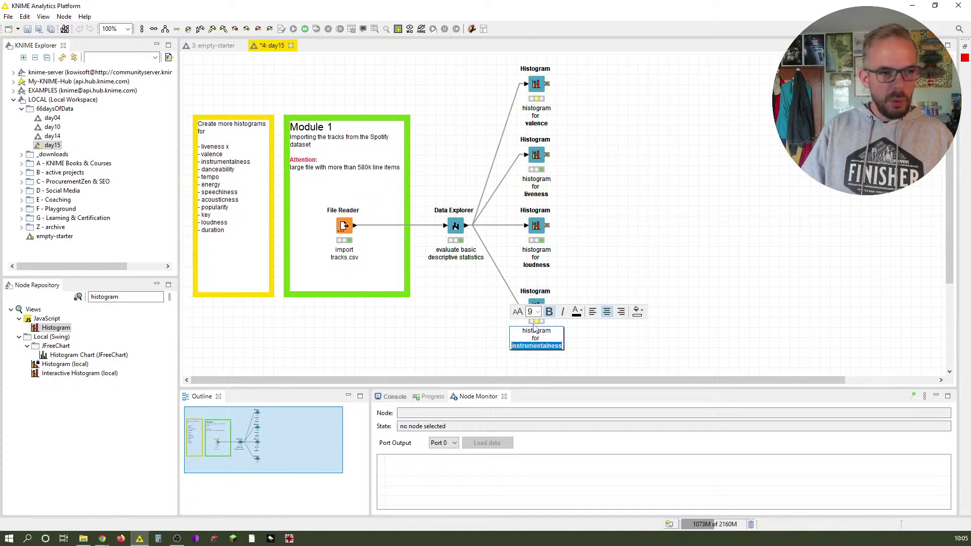
pyautogui.click(603, 282)
# Step: Set the new histogram's column to instrumentalness
pyautogui.doubleClick(530, 310)
pyautogui.click(502, 171)
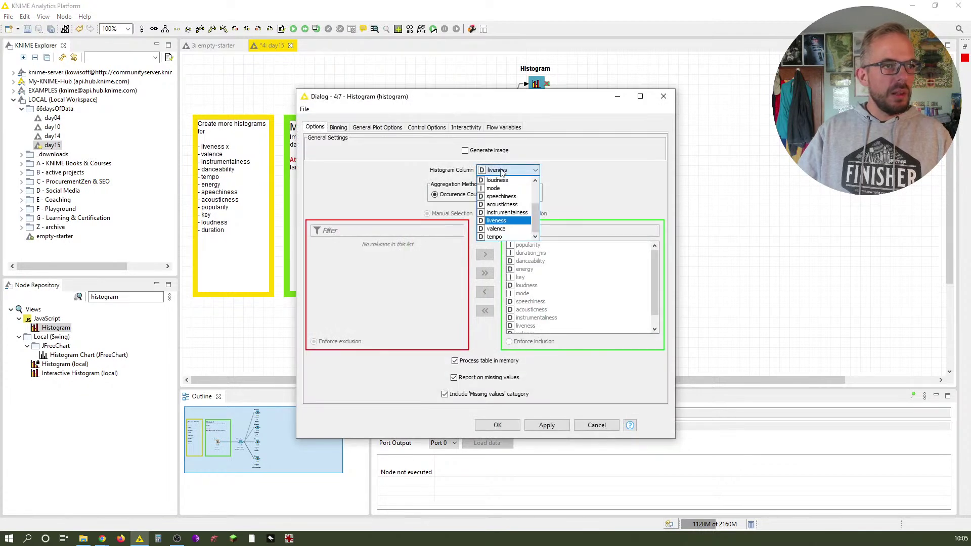
pyautogui.click(505, 212)
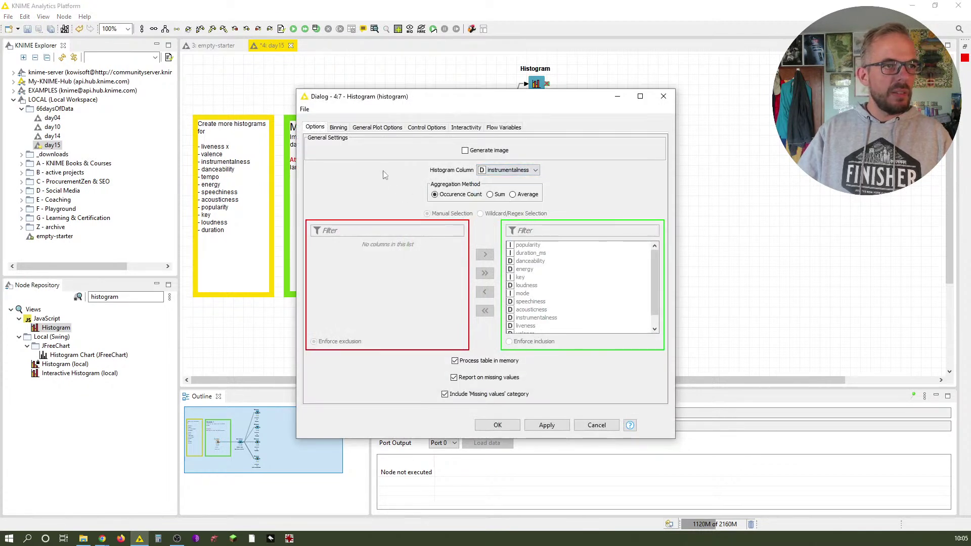
pyautogui.click(339, 128)
pyautogui.click(498, 425)
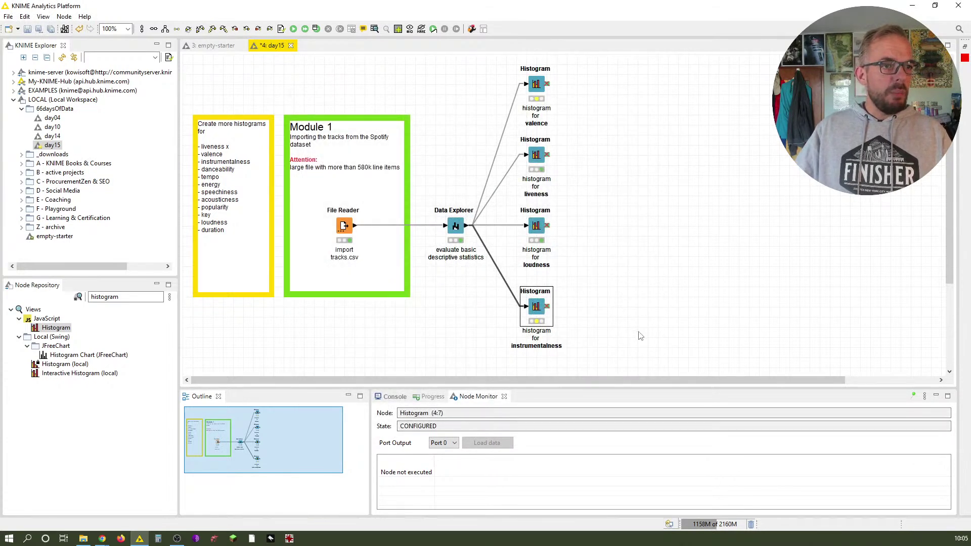
# Step: Align the four histogram nodes into one column with Align and Auto Layout
pyautogui.moveTo(645, 346); pyautogui.dragTo(670, 289)
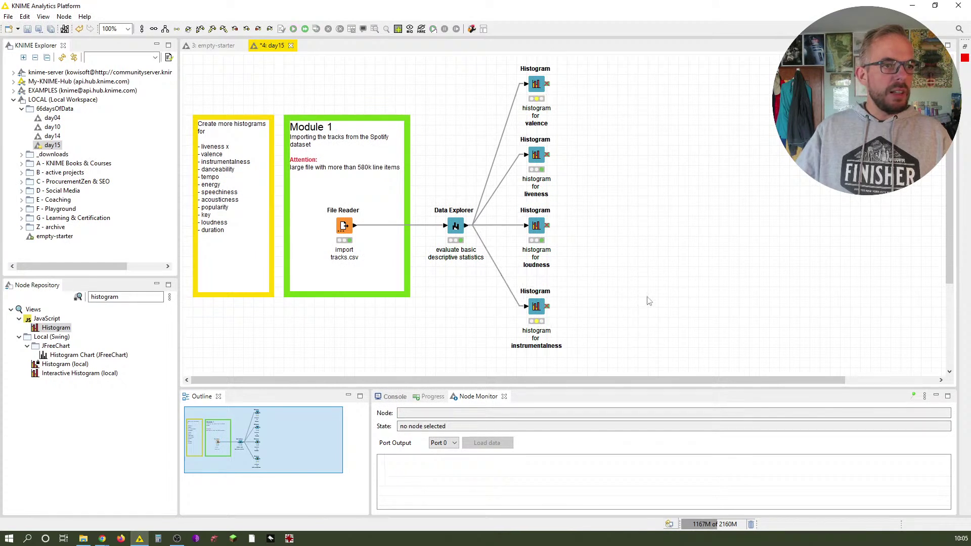
pyautogui.moveTo(544, 309); pyautogui.dragTo(604, 330)
pyautogui.moveTo(536, 154); pyautogui.dragTo(607, 146)
pyautogui.moveTo(702, 360); pyautogui.dragTo(510, 83)
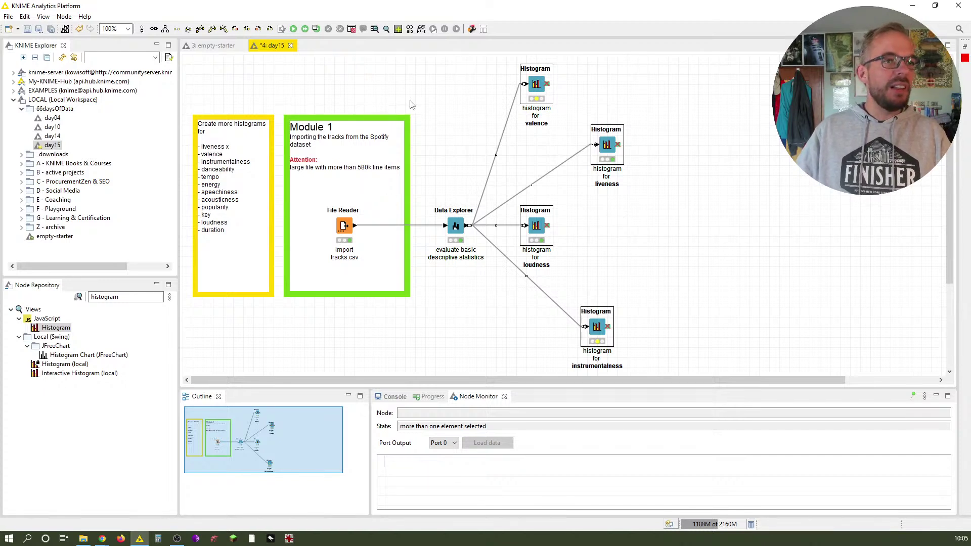
pyautogui.click(142, 29)
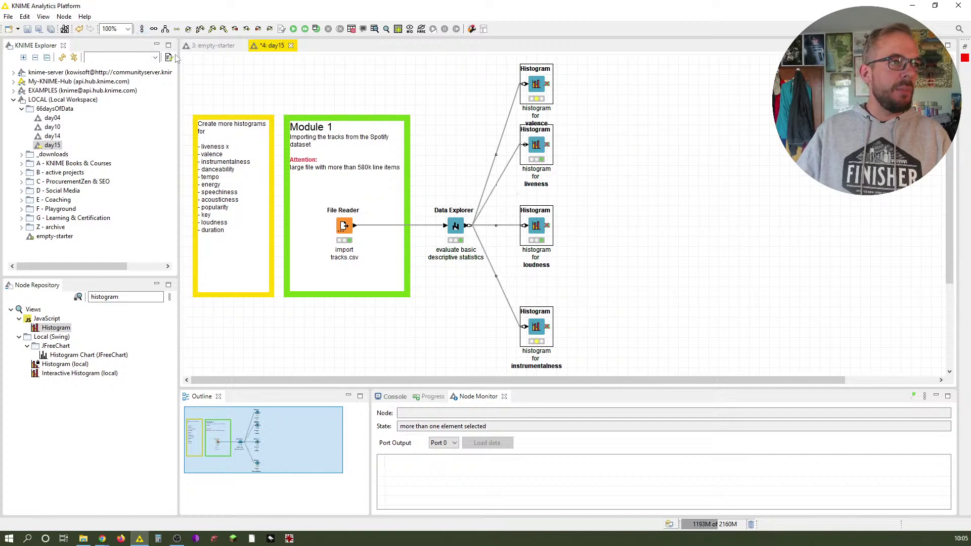
pyautogui.click(165, 29)
pyautogui.click(616, 337)
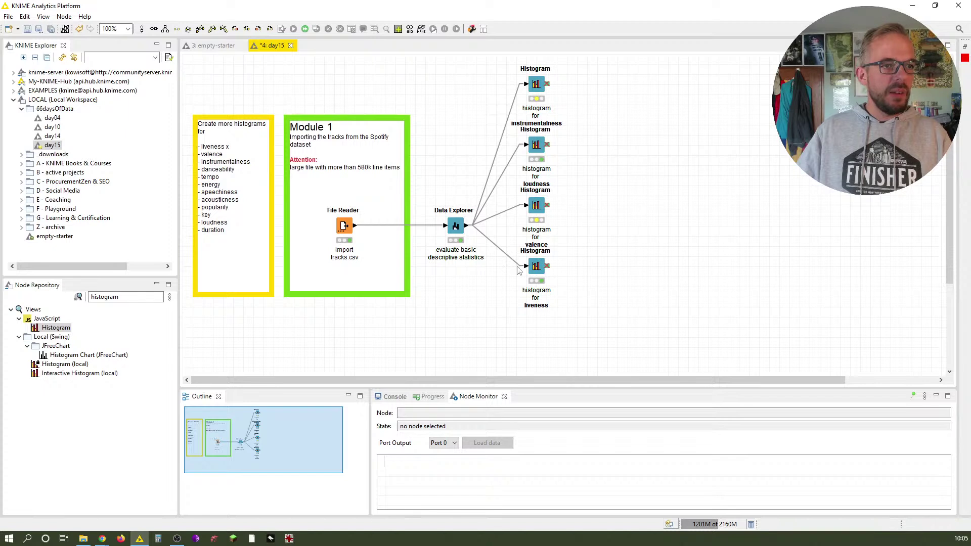
# Step: Reposition the liveness, valence and instrumentalness histograms into a tidy order
pyautogui.click(532, 274)
pyautogui.moveTo(538, 287); pyautogui.dragTo(537, 307)
pyautogui.click(536, 207)
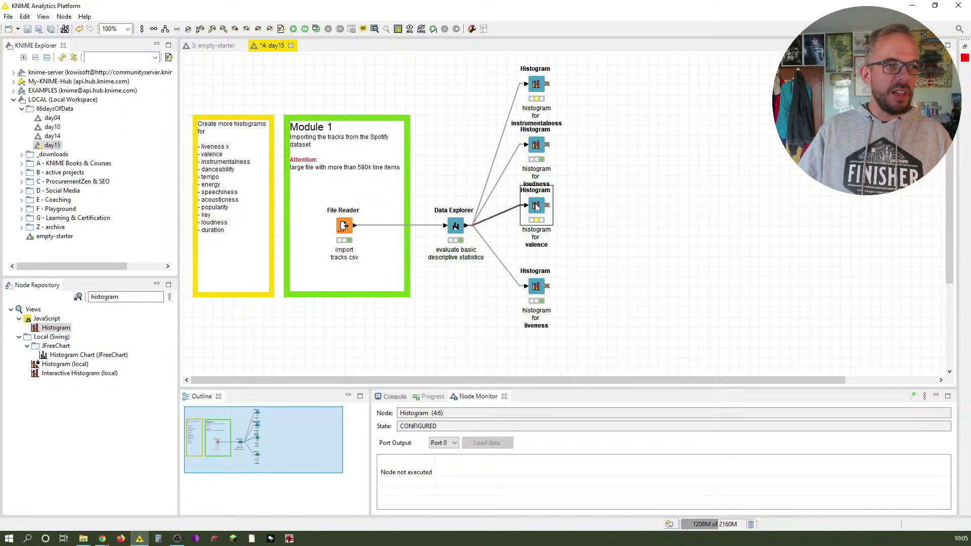
pyautogui.moveTo(537, 207); pyautogui.dragTo(537, 217)
pyautogui.click(537, 146)
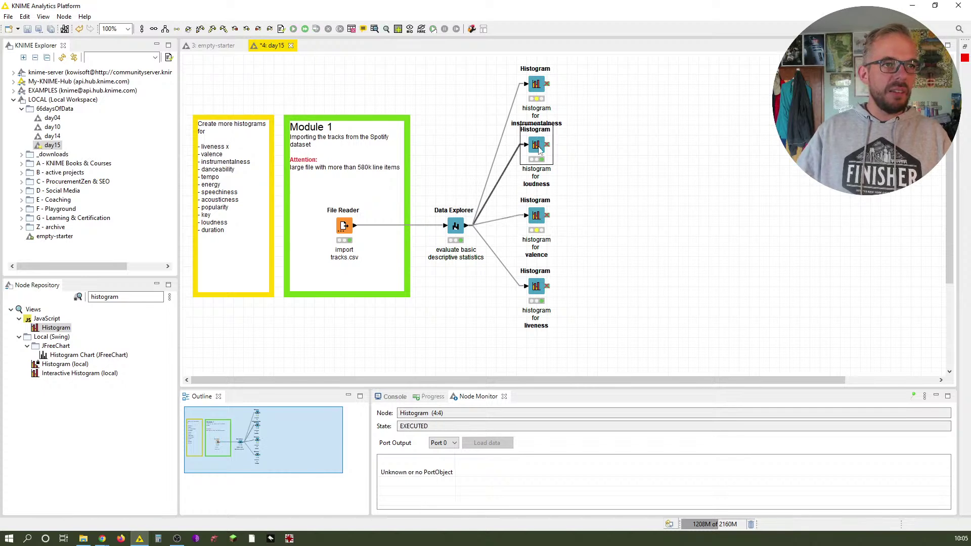
pyautogui.click(539, 85)
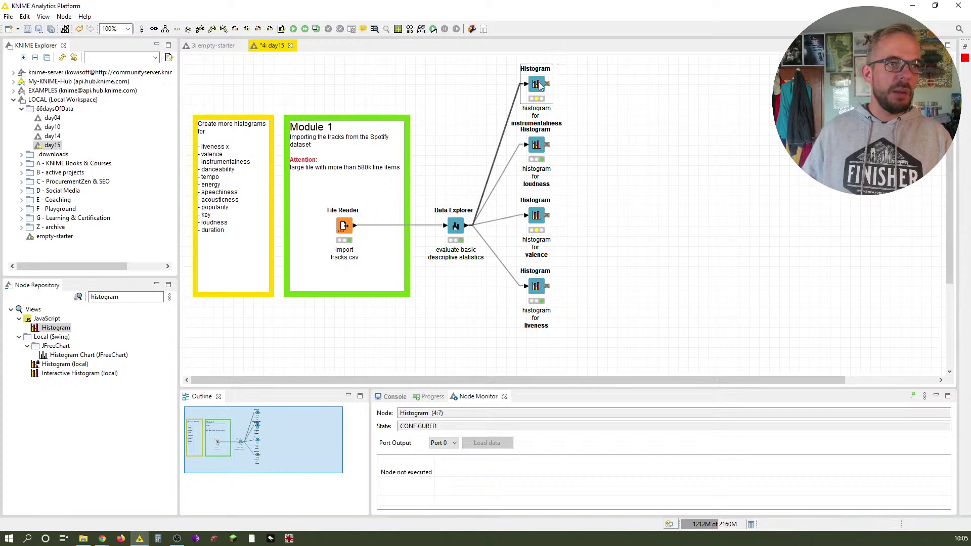
pyautogui.hotkey('ctrl', 'shift', 'Up')
pyautogui.click(597, 132)
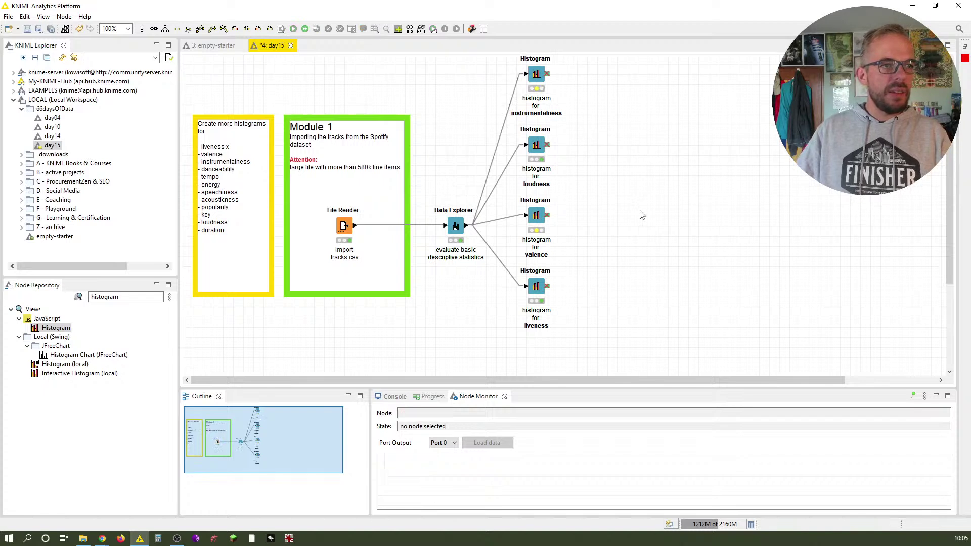
# Step: Tick valence and instrumentalness with 'x' in the to-do note and paste a fifth Histogram node
pyautogui.click(211, 163)
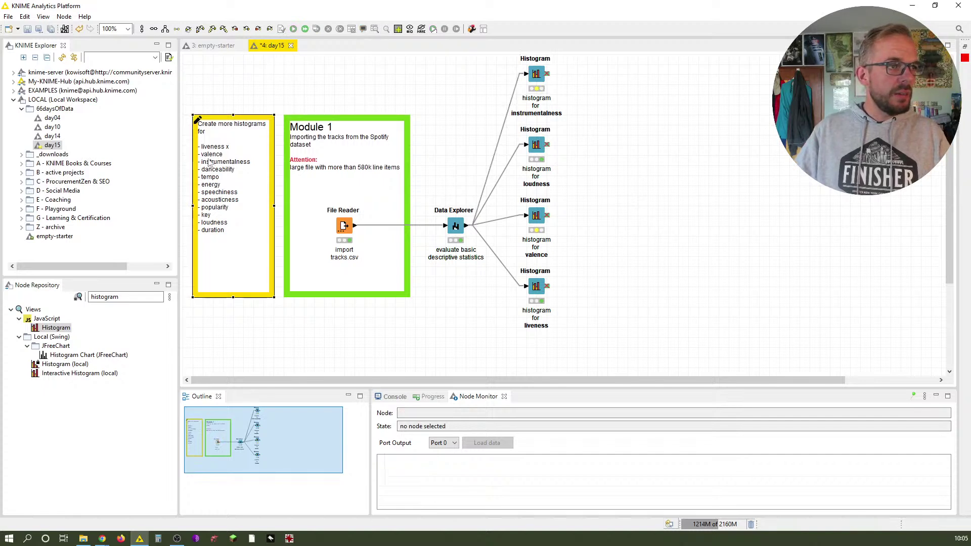
pyautogui.doubleClick(202, 134)
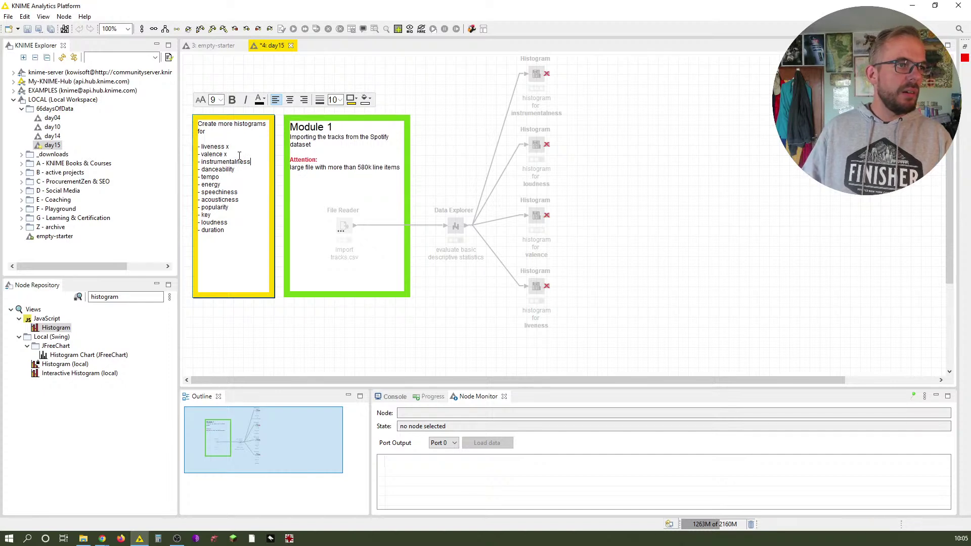
pyautogui.click(263, 345)
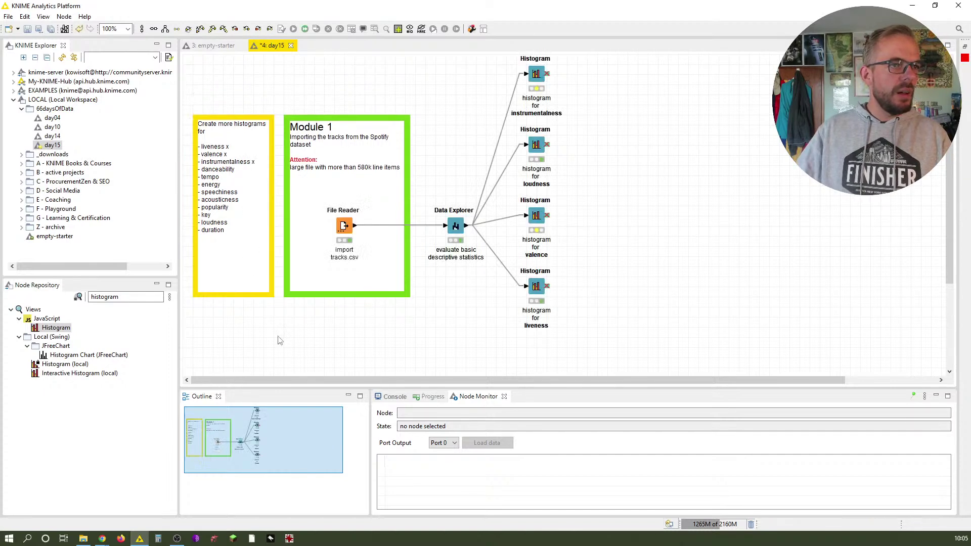
pyautogui.hotkey('ctrl', 'v')
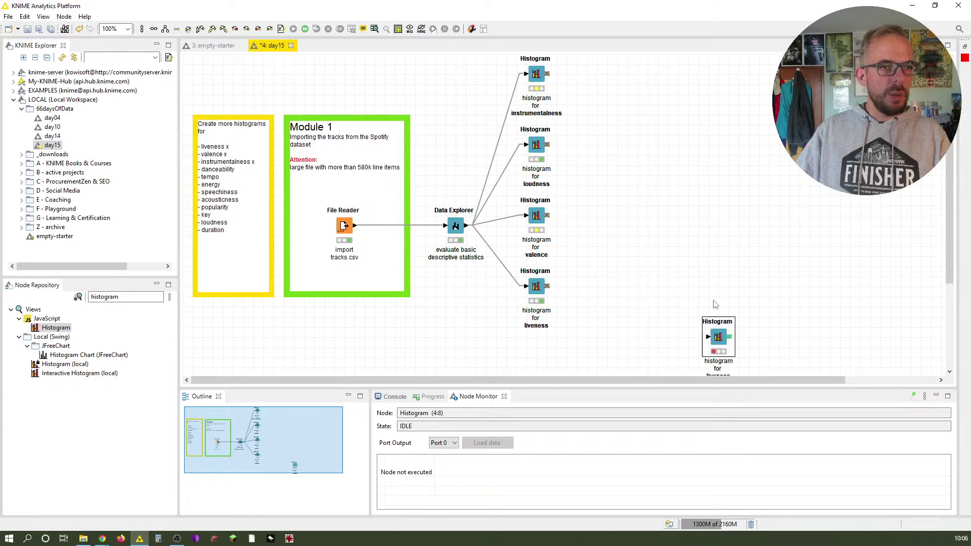
# Step: Move the pasted Histogram into place and relabel it 'histogram for danceability'
pyautogui.moveTo(730, 343); pyautogui.dragTo(606, 78)
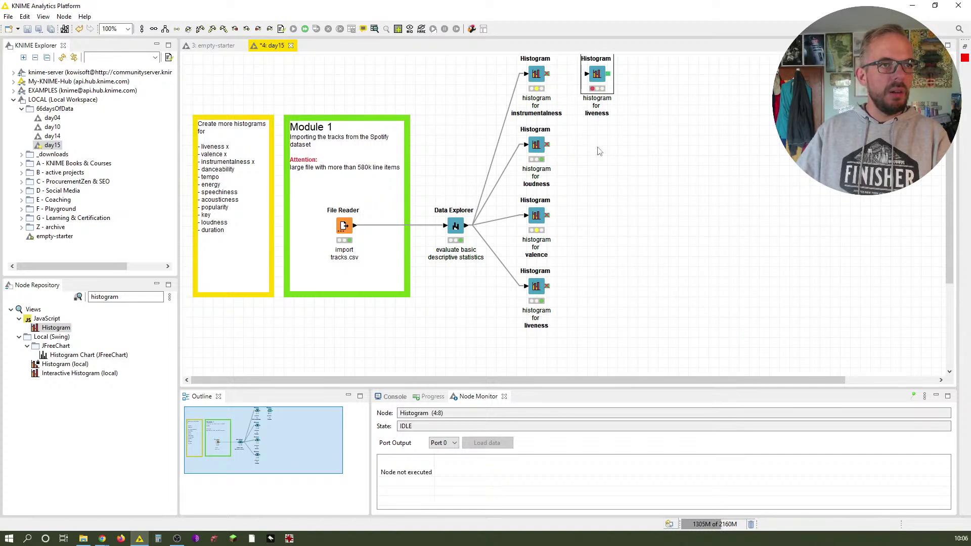
pyautogui.press('F2')
pyautogui.hotkey('ctrl', 'shift', 'Left')
pyautogui.write('danceabilit')
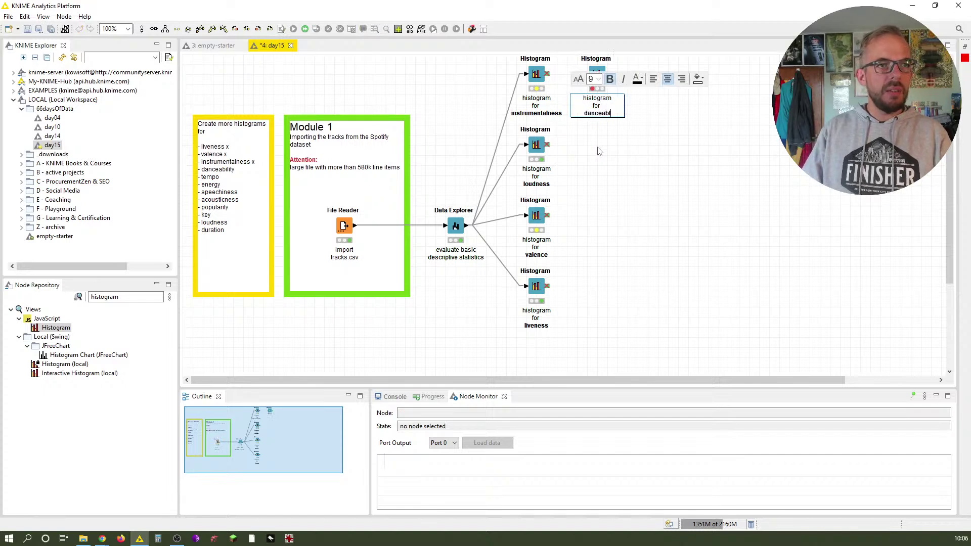
pyautogui.write('y')
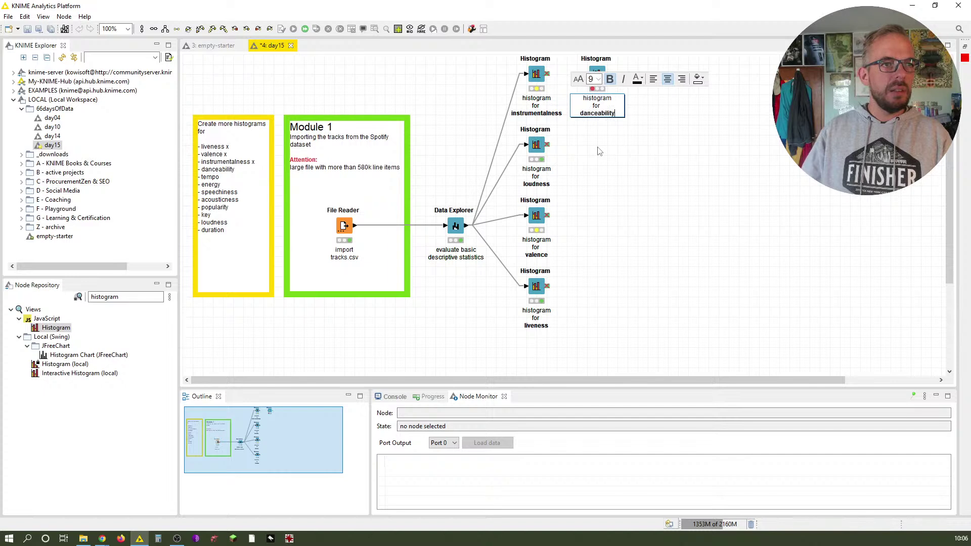
pyautogui.click(634, 173)
# Step: Connect Data Explorer to the danceability histogram, bending the link away from loudness
pyautogui.moveTo(466, 225)
pyautogui.mouseDown()
pyautogui.moveTo(566, 70)
pyautogui.moveTo(584, 74)
pyautogui.mouseUp()
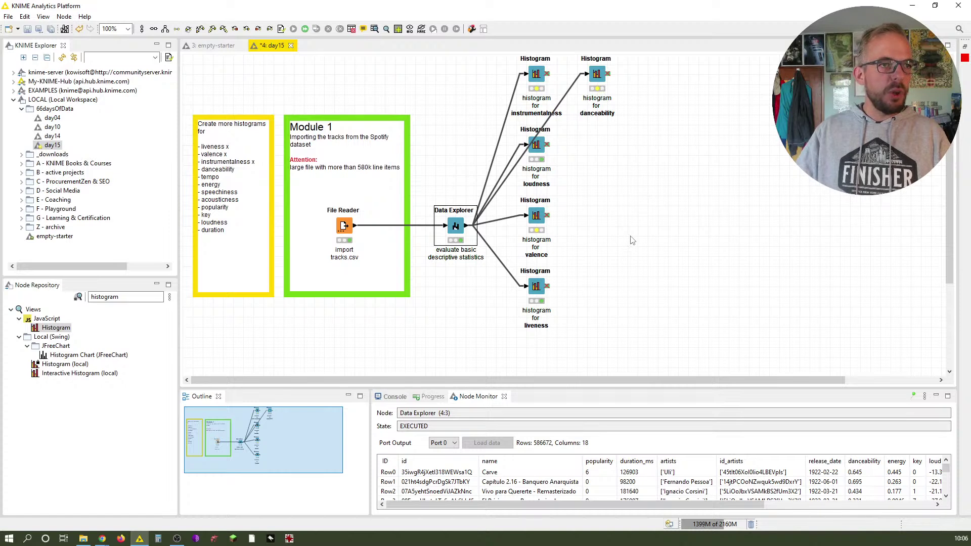
pyautogui.click(548, 128)
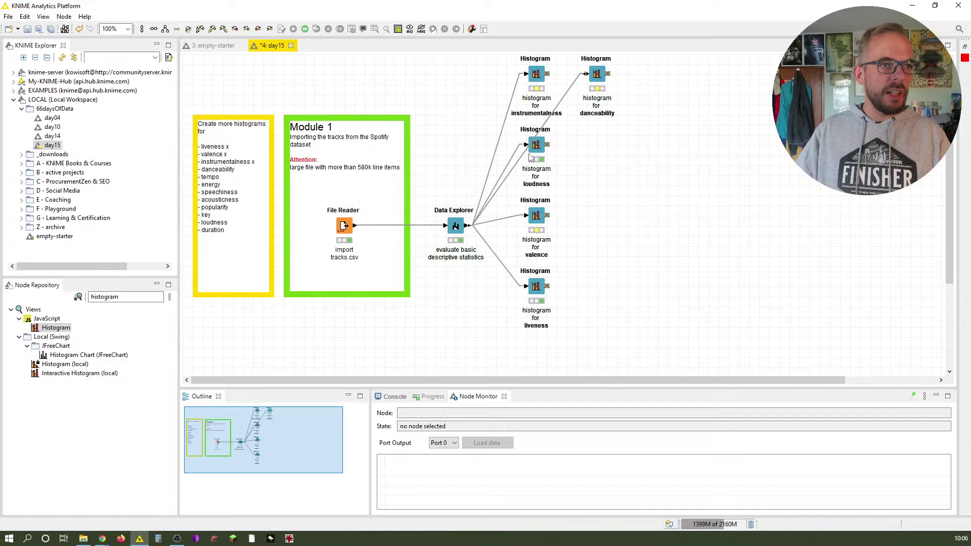
pyautogui.moveTo(526, 145); pyautogui.dragTo(574, 119)
pyautogui.moveTo(524, 173); pyautogui.dragTo(483, 119)
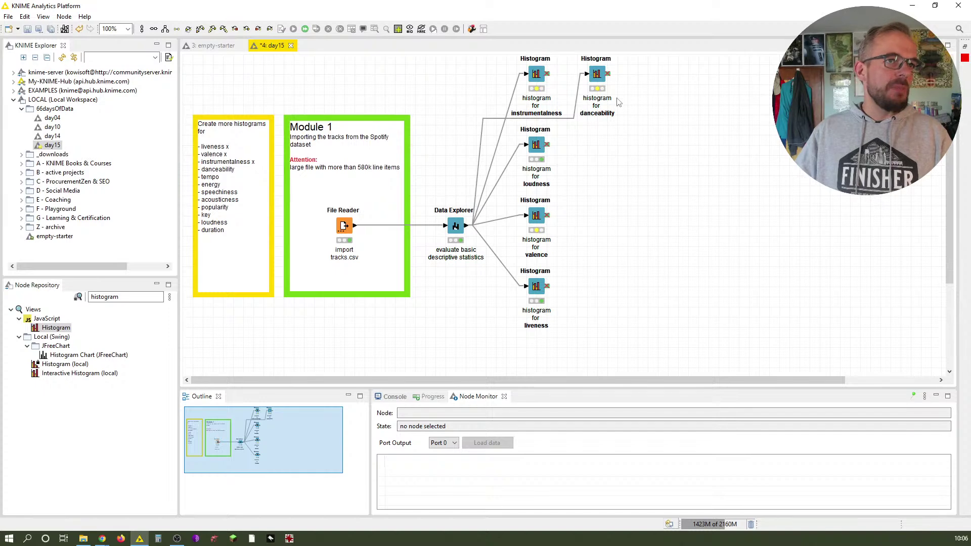
# Step: Set the danceability histogram's Histogram Column to danceability
pyautogui.doubleClick(598, 74)
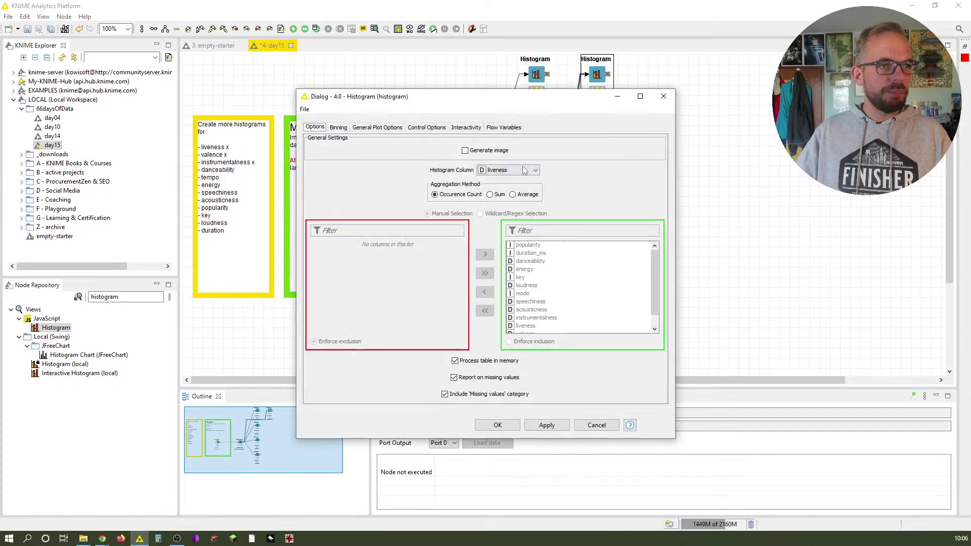
pyautogui.click(507, 170)
pyautogui.scroll(2, 519, 202)
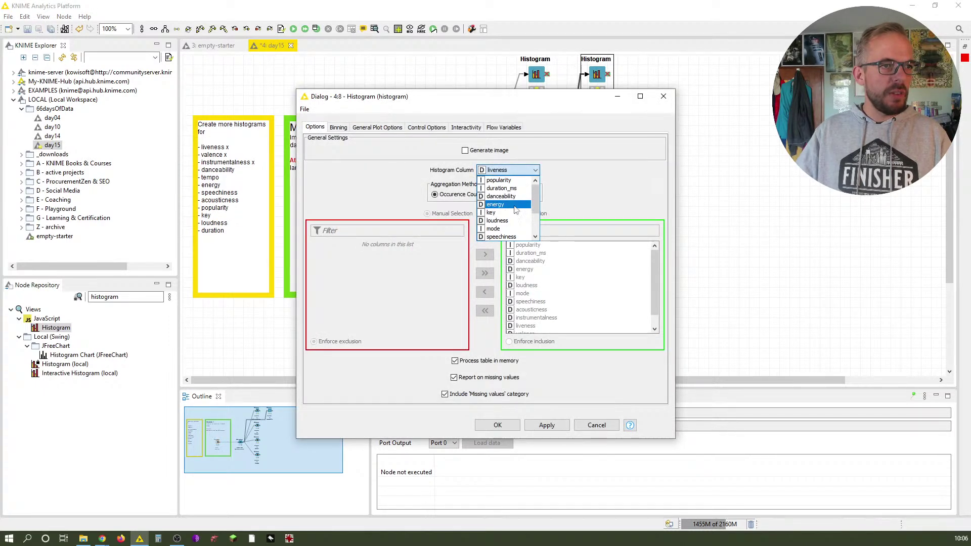
pyautogui.click(503, 189)
pyautogui.click(507, 426)
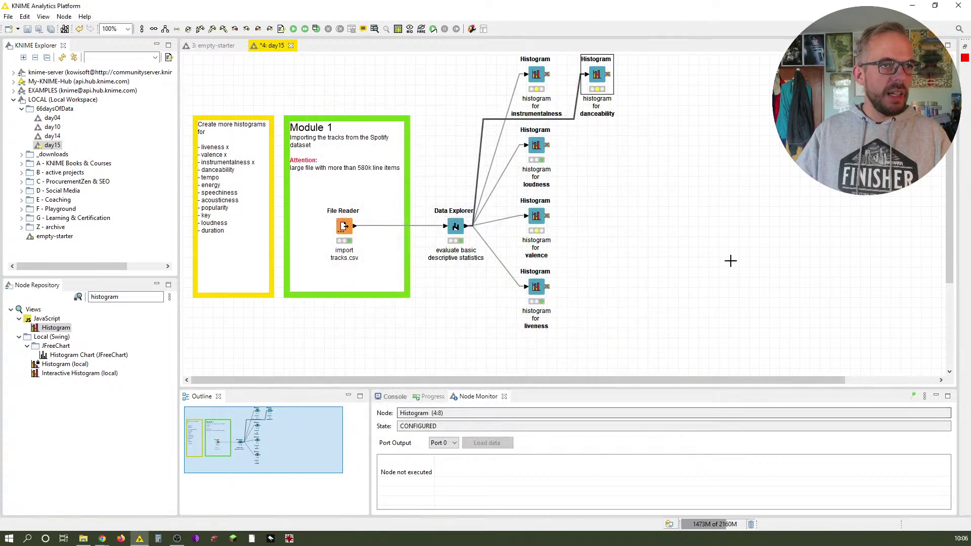
# Step: Duplicate the danceability histogram below it, labelled 'histogram for tempo'
pyautogui.hotkey('ctrl', 'c')
pyautogui.hotkey('ctrl', 'v')
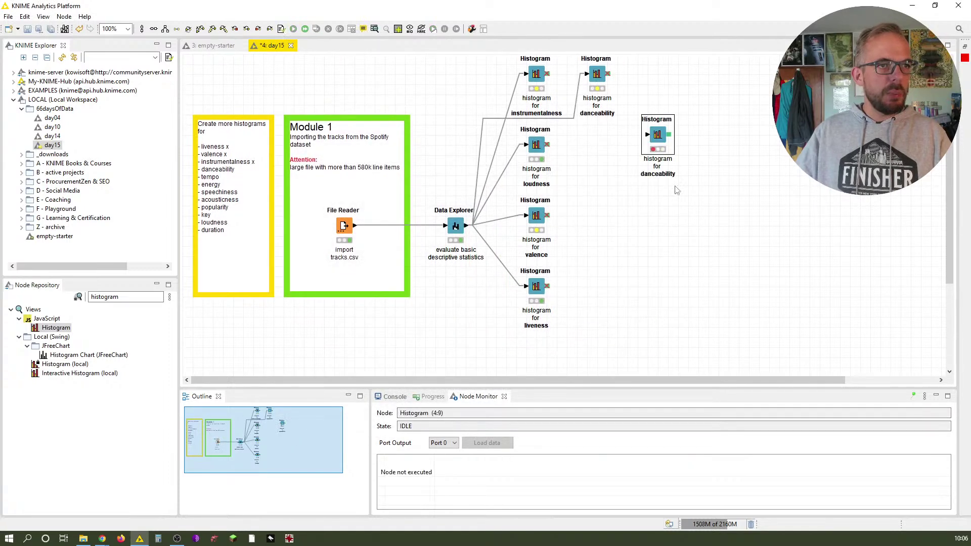
pyautogui.moveTo(607, 144); pyautogui.dragTo(603, 145)
pyautogui.press('F2')
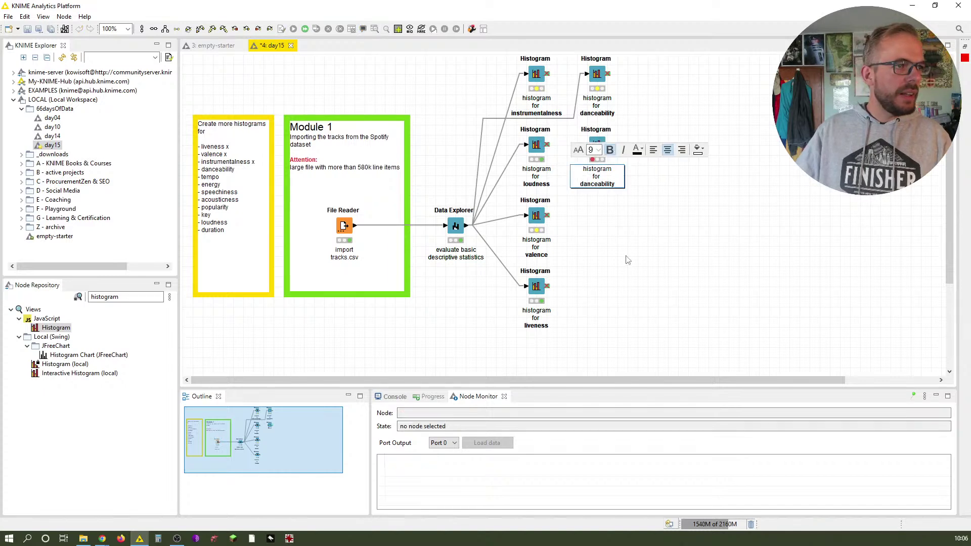
pyautogui.doubleClick(598, 183)
pyautogui.write('tempo')
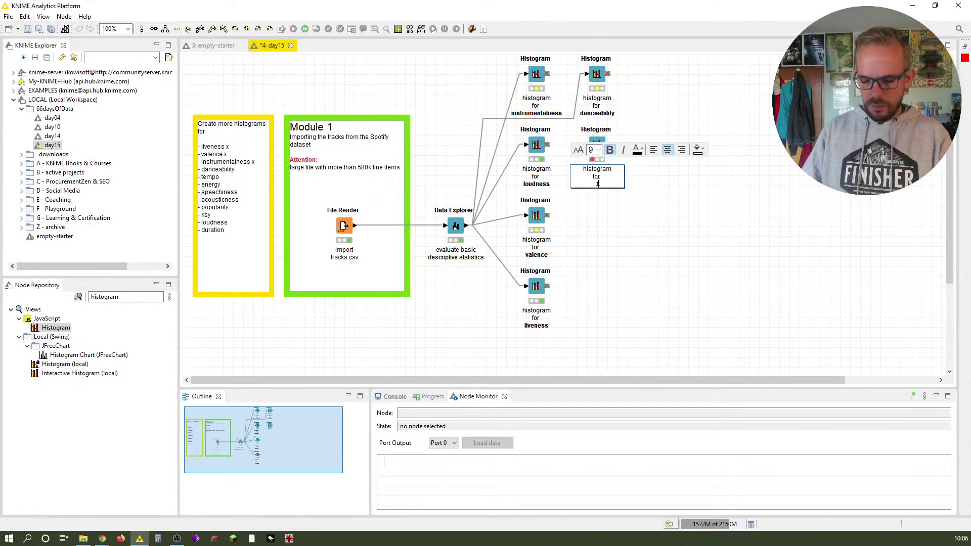
pyautogui.click(626, 281)
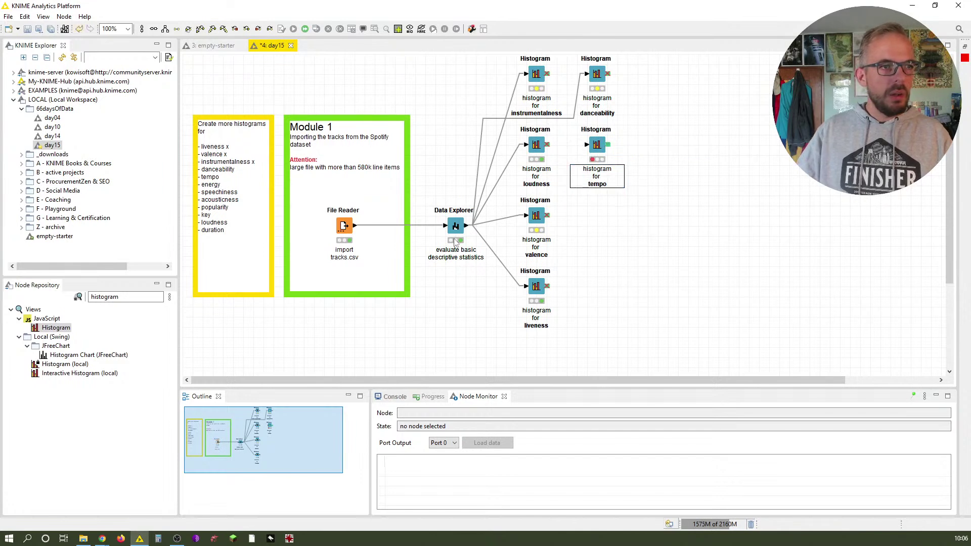
# Step: Wire Data Explorer to the tempo histogram and set its column to tempo
pyautogui.click(469, 230)
pyautogui.moveTo(467, 226); pyautogui.dragTo(601, 151)
pyautogui.doubleClick(601, 151)
pyautogui.click(535, 170)
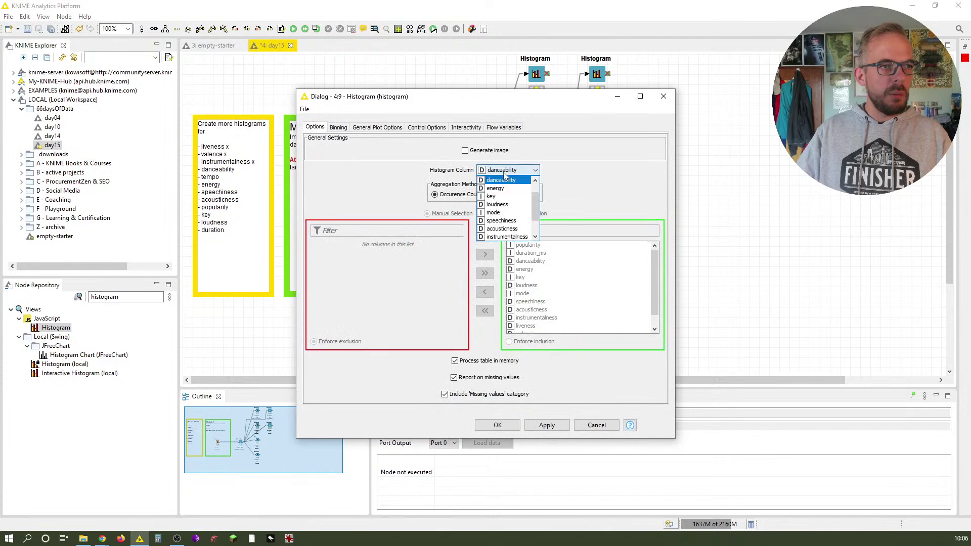
pyautogui.scroll(-1, 504, 223)
pyautogui.click(503, 237)
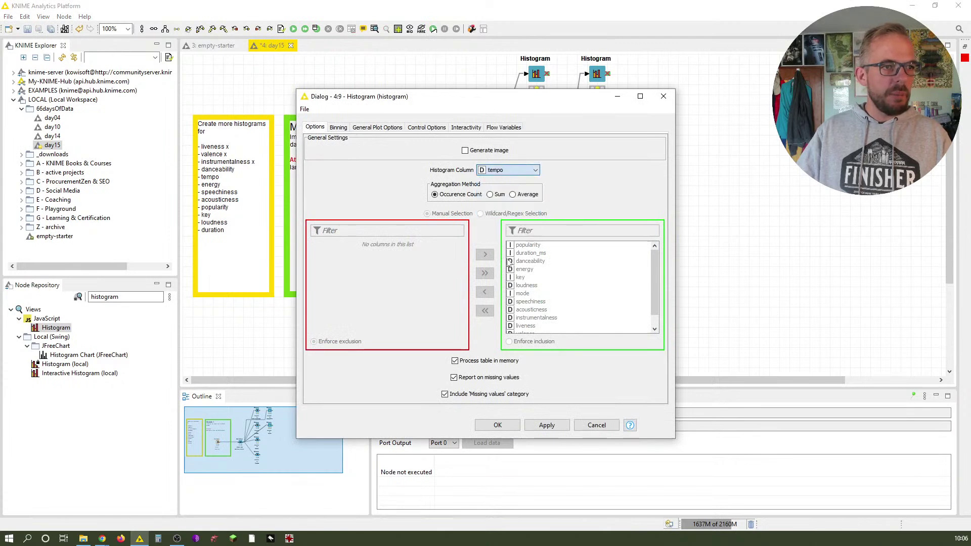
pyautogui.click(506, 426)
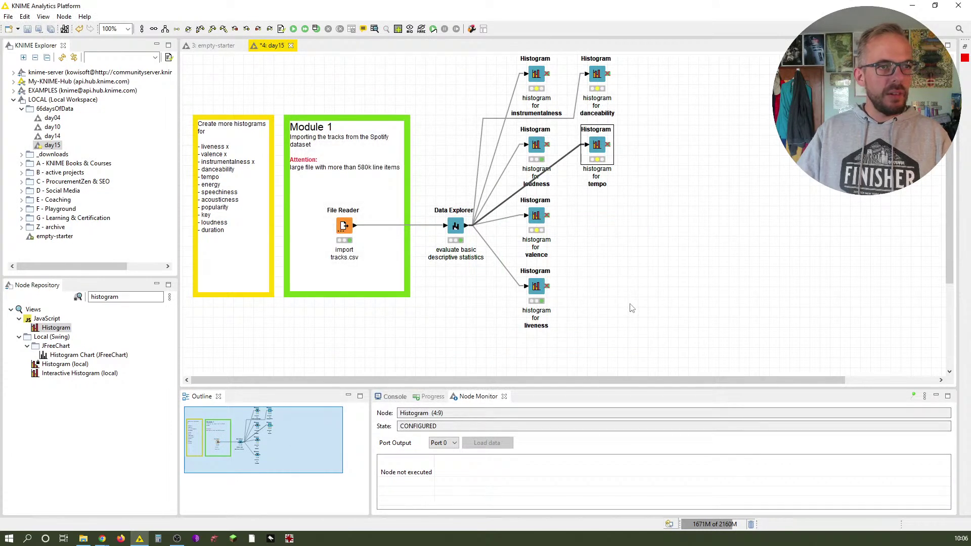
# Step: Duplicate the tempo histogram beside valence, wired to Data Explorer and aligned
pyautogui.hotkey('ctrl', 'c')
pyautogui.hotkey('ctrl', 'v')
pyautogui.moveTo(654, 211); pyautogui.dragTo(600, 220)
pyautogui.moveTo(466, 226); pyautogui.dragTo(596, 227)
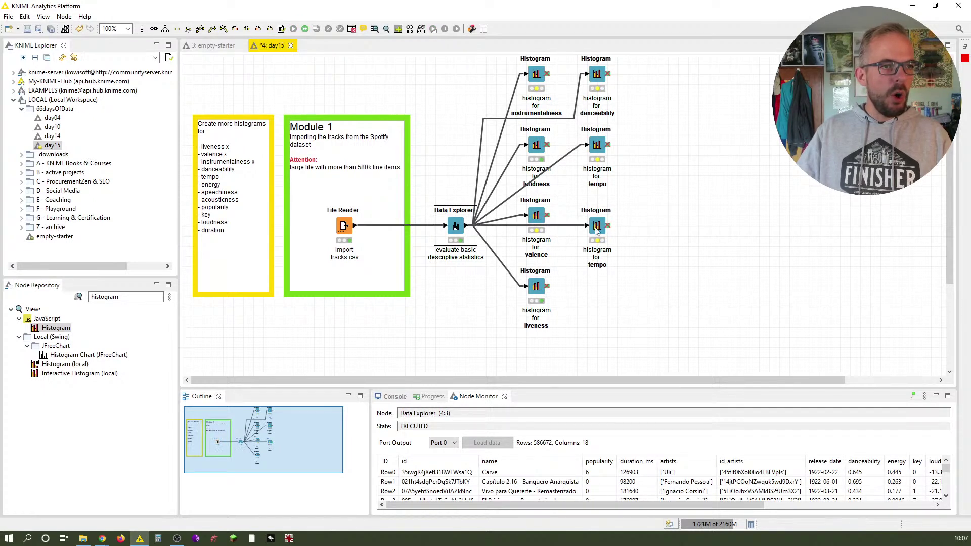
pyautogui.click(597, 229)
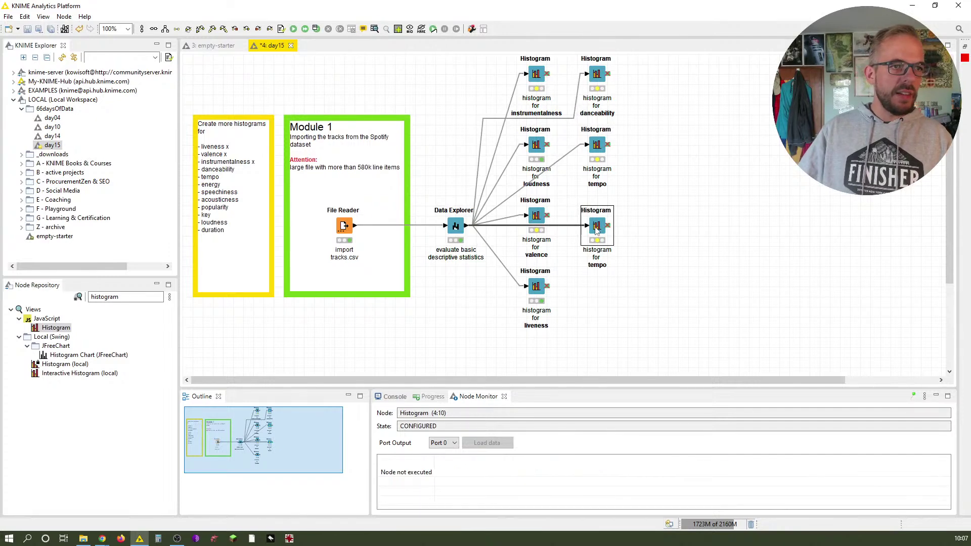
pyautogui.moveTo(595, 230); pyautogui.dragTo(596, 229)
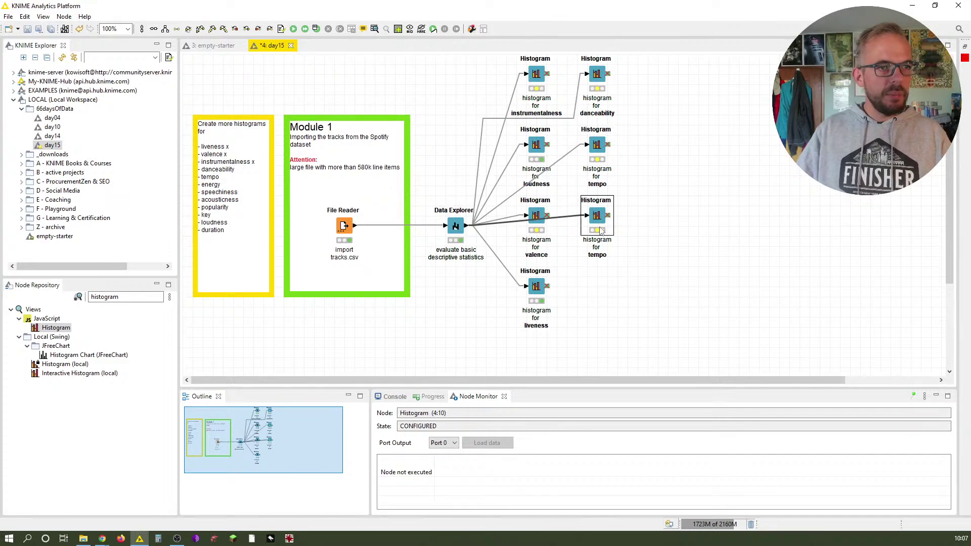
# Step: Configure the new histogram's plotted column for tempo, then paste another copy
pyautogui.doubleClick(601, 230)
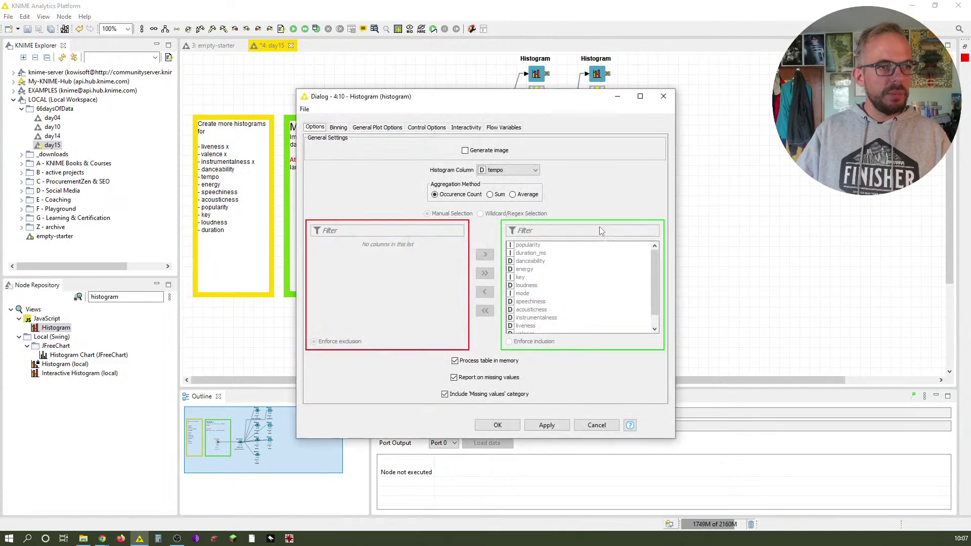
pyautogui.click(508, 170)
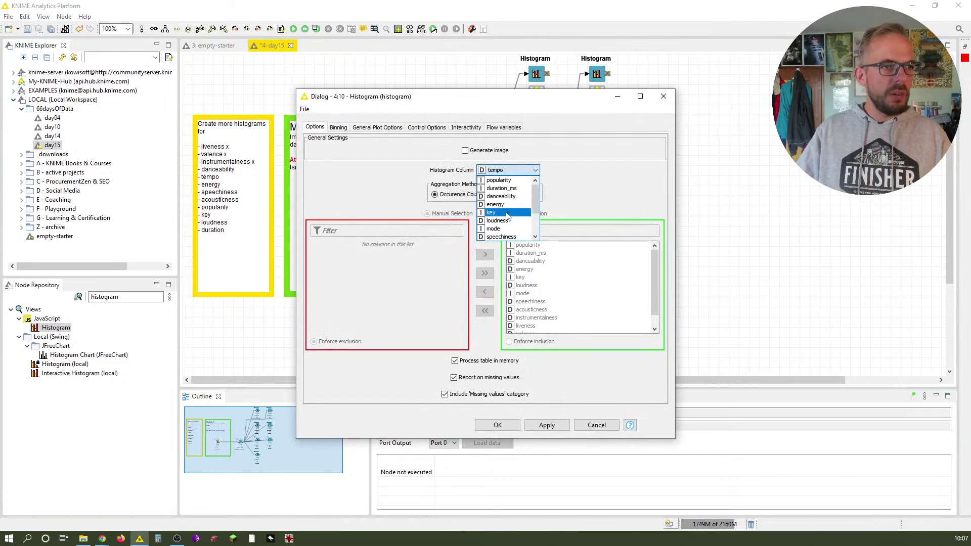
pyautogui.click(506, 204)
pyautogui.click(509, 428)
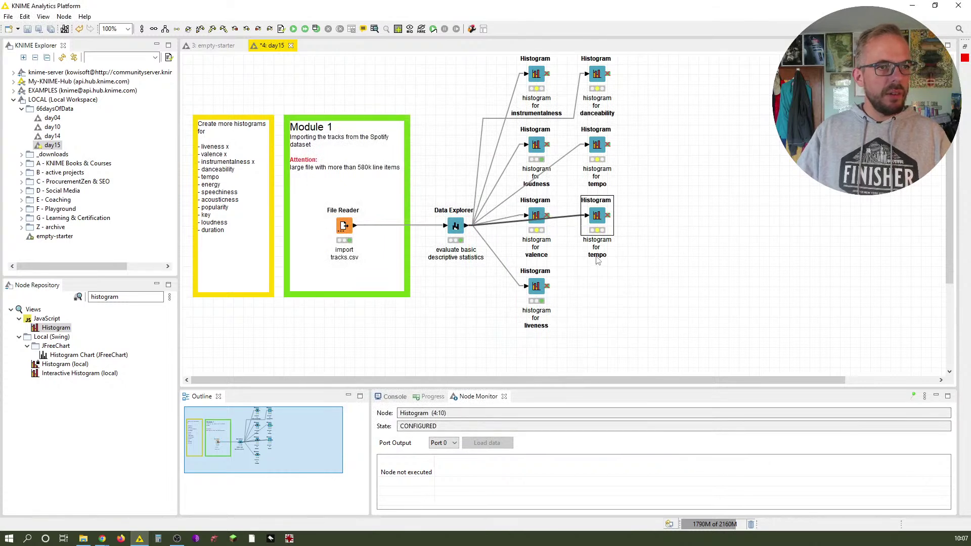
pyautogui.hotkey('ctrl', 'c')
pyautogui.hotkey('ctrl', 'v')
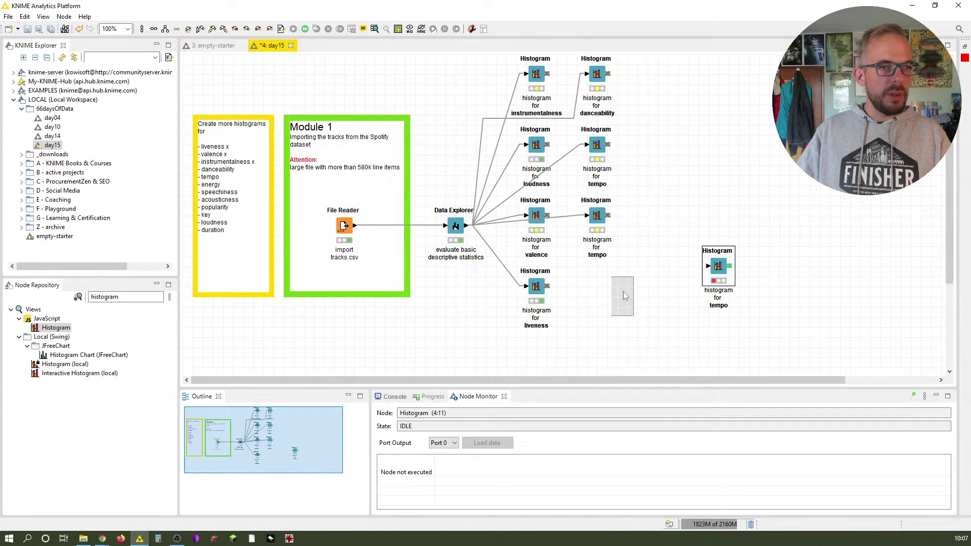
# Step: Place the copy below the new tempo node and label it 'histogram for speechiness'
pyautogui.moveTo(608, 292); pyautogui.dragTo(609, 292)
pyautogui.click(607, 318)
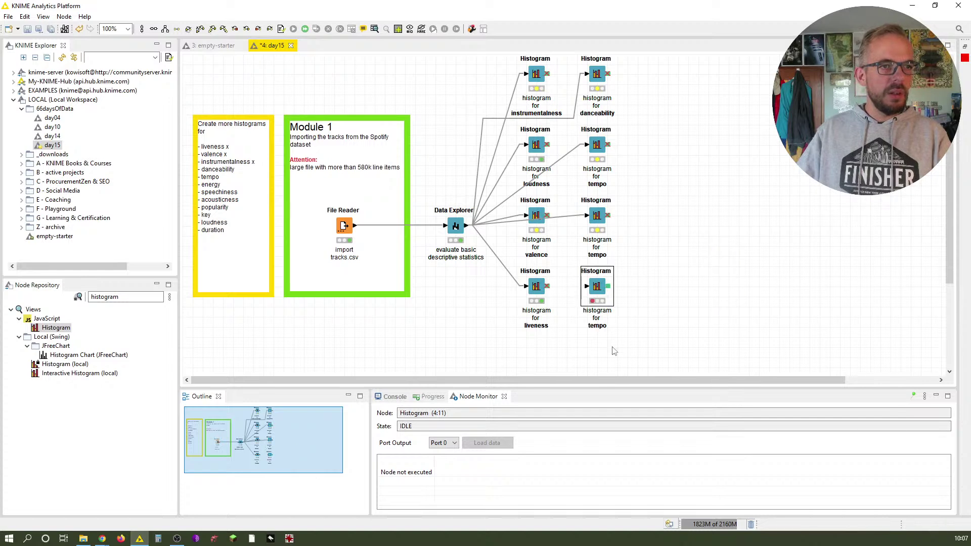
pyautogui.hotkey('ctrl', 'shift', 'Left')
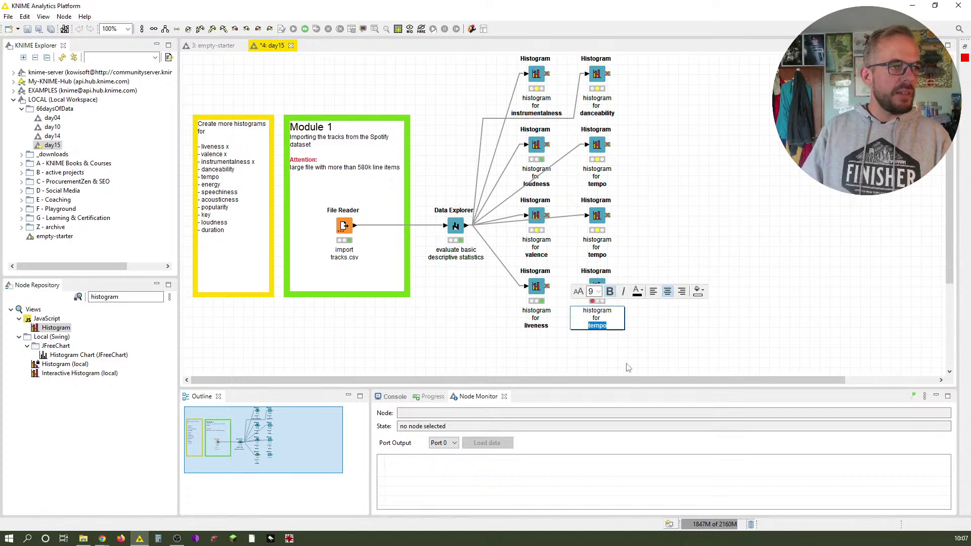
pyautogui.write('speechinee')
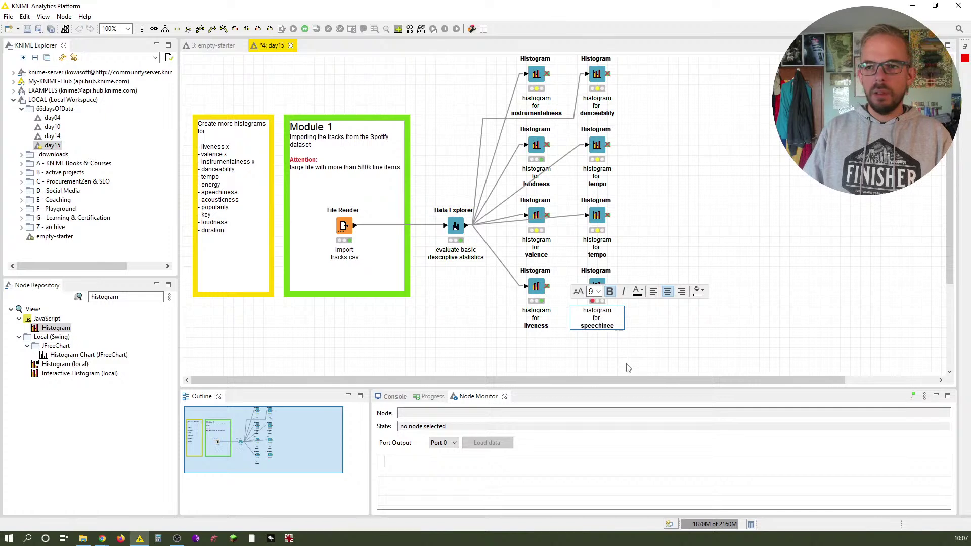
pyautogui.press('BackSpace')
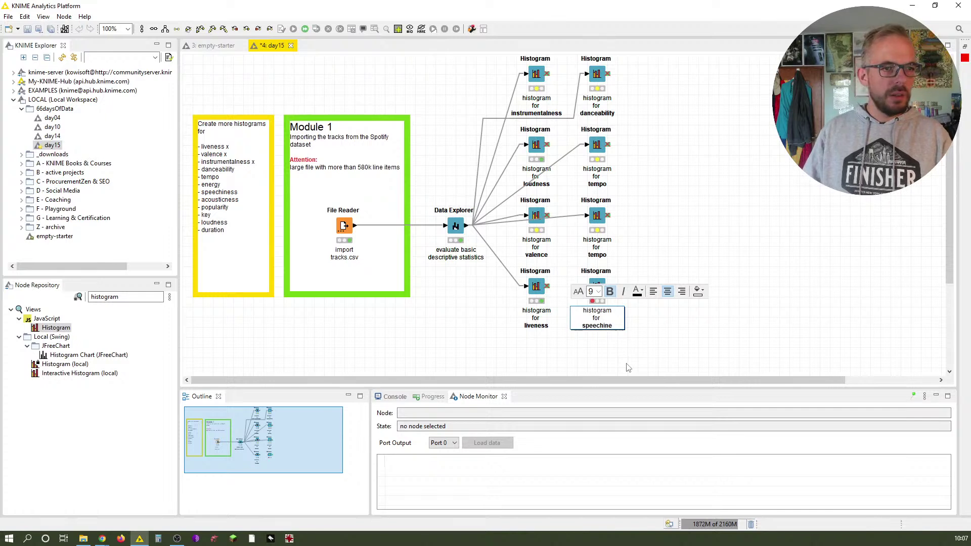
pyautogui.write('ss')
pyautogui.click(678, 357)
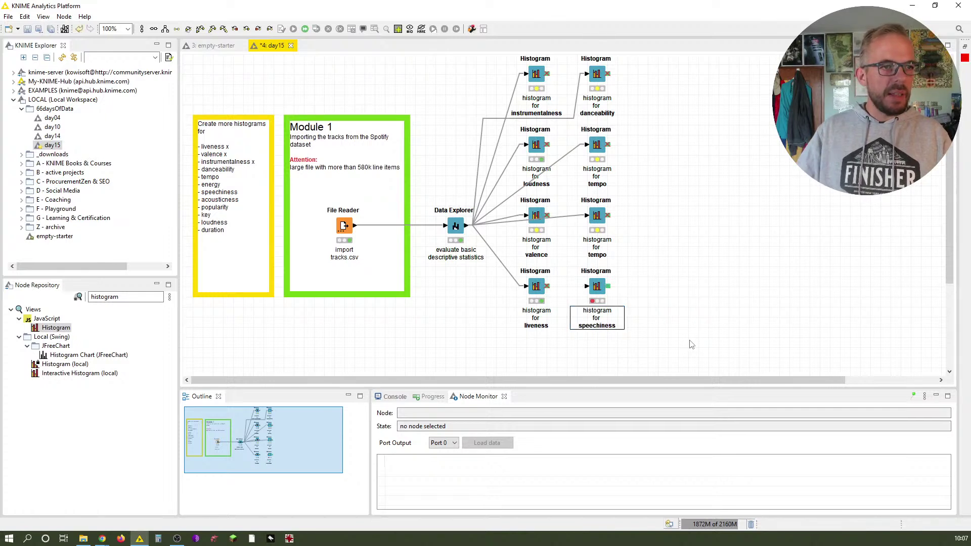
# Step: Wire Data Explorer to the speechiness histogram and set its column to speechiness
pyautogui.moveTo(466, 226); pyautogui.dragTo(597, 289)
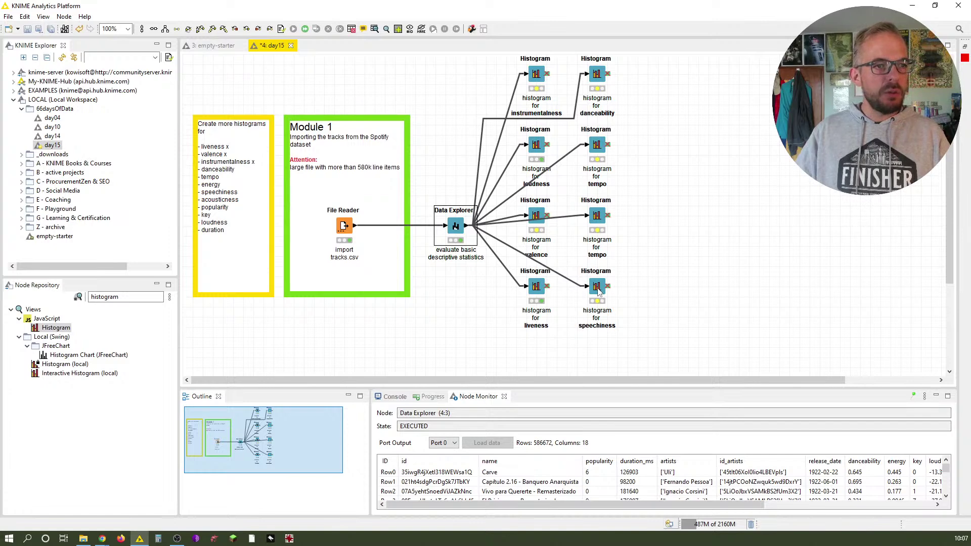
pyautogui.doubleClick(598, 286)
pyautogui.click(529, 172)
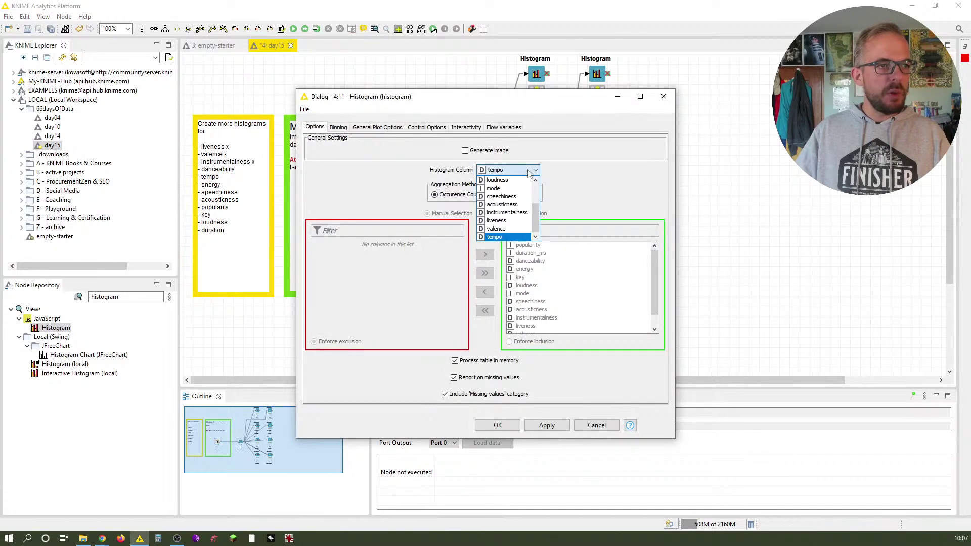
pyautogui.click(501, 196)
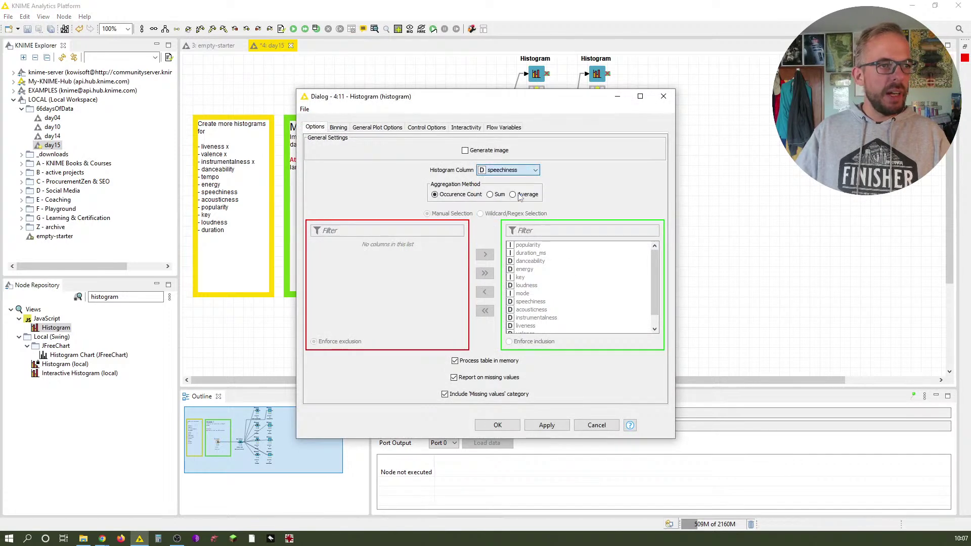
pyautogui.click(491, 427)
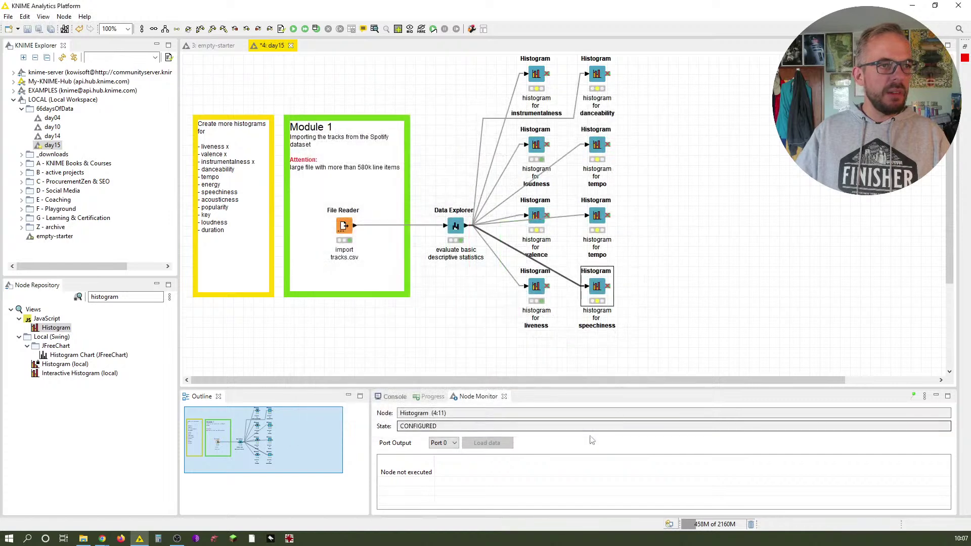
# Step: Review the speechiness histogram's Binning settings without changes, then paste another copy
pyautogui.doubleClick(596, 287)
pyautogui.click(338, 127)
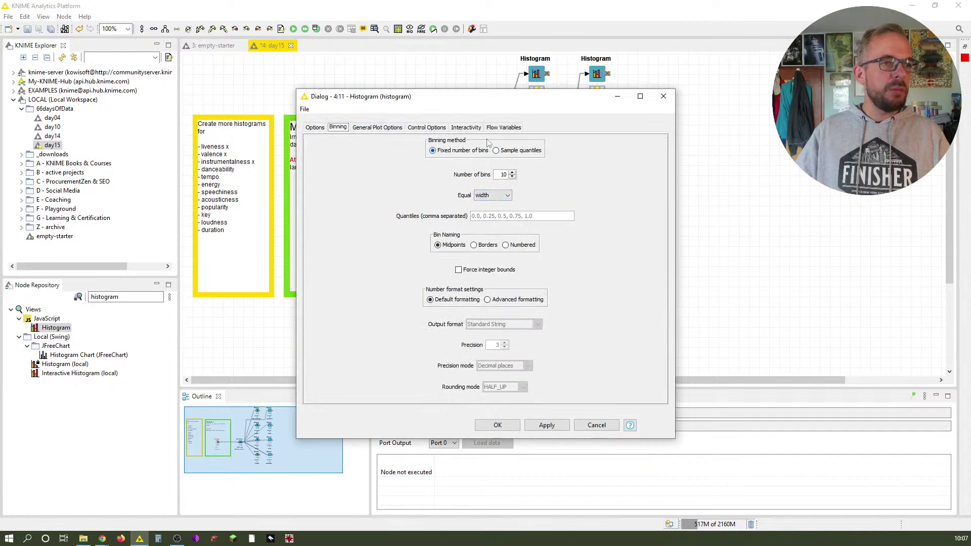
pyautogui.click(664, 96)
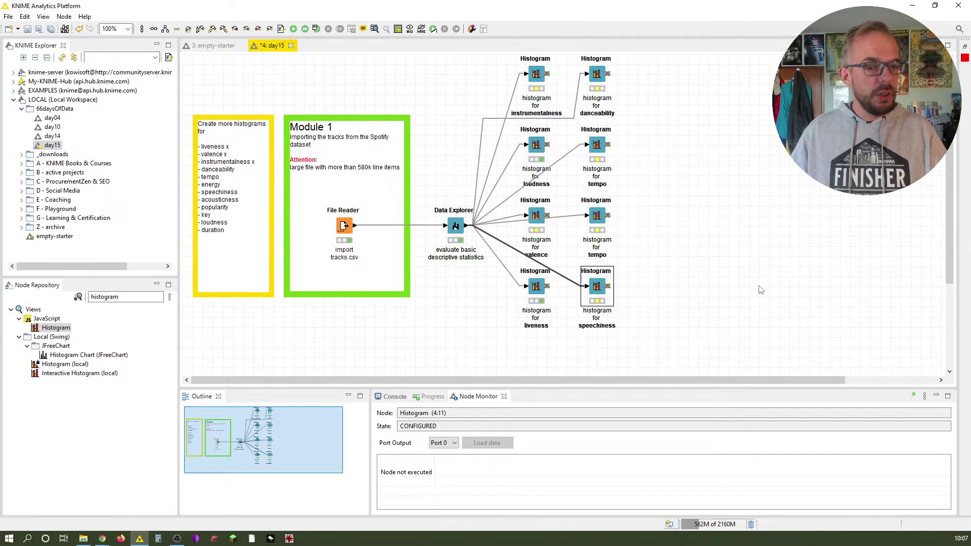
pyautogui.hotkey('ctrl', 'v')
# Step: Place the pasted histogram at the workflow's top right
pyautogui.moveTo(778, 319); pyautogui.dragTo(655, 69)
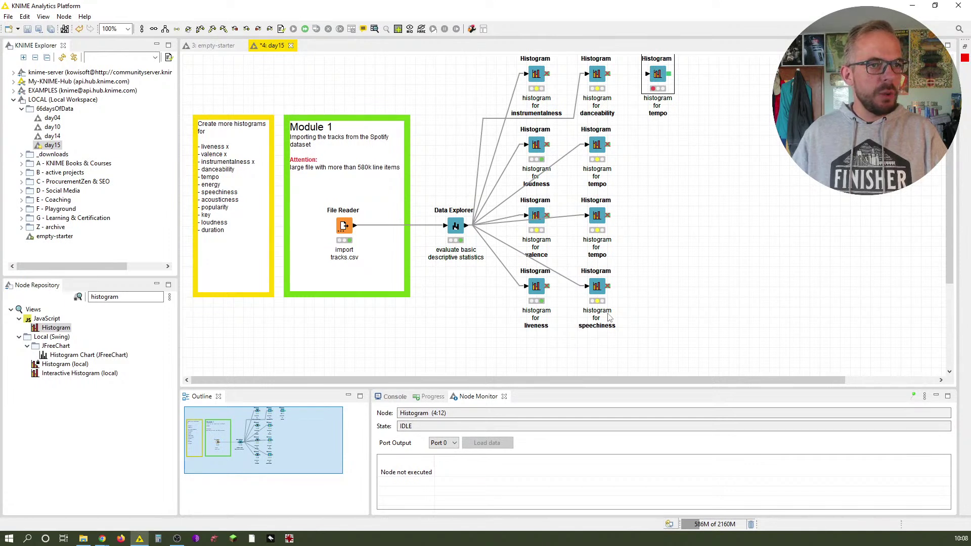
pyautogui.doubleClick(601, 212)
pyautogui.press('Escape')
# Step: Relabel the third-row tempo histogram as 'histogram for energy'
pyautogui.click(598, 245)
pyautogui.hotkey('ctrl', 'shift', 'Left')
pyautogui.press('BackSpace')
pyautogui.write('energy')
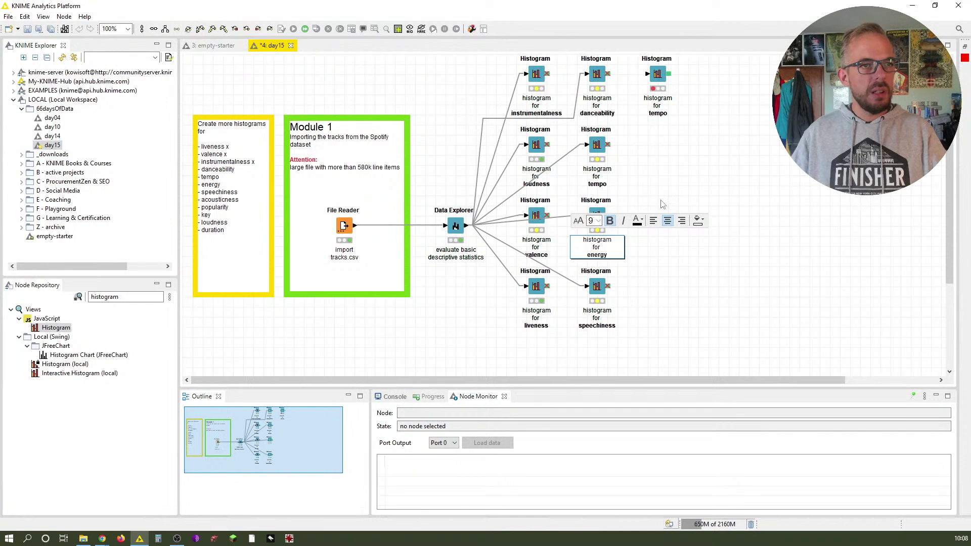
pyautogui.click(666, 166)
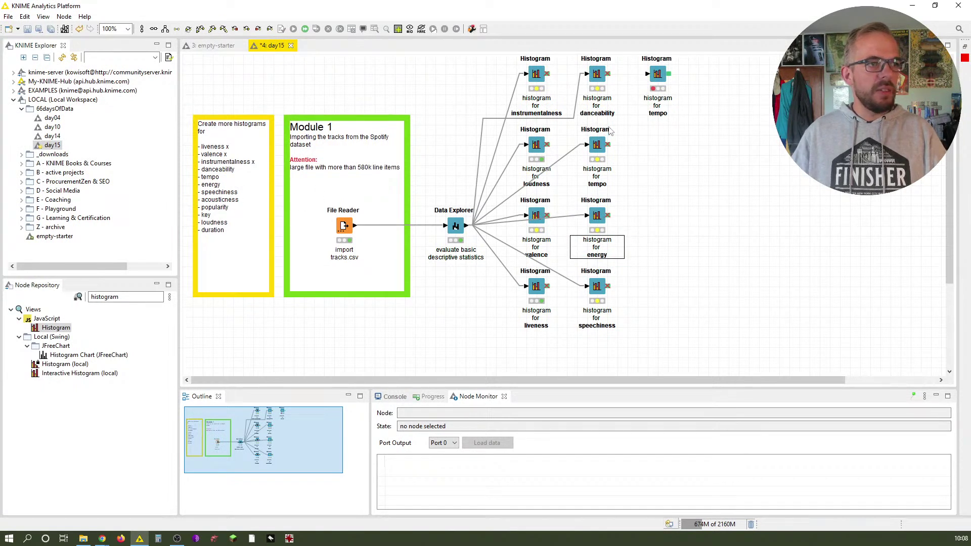
pyautogui.click(660, 80)
# Step: Relabel the top-right node as 'histogram for acousticness'
pyautogui.press('F2')
pyautogui.hotkey('ctrl', 'shift', 'Left')
pyautogui.write('a')
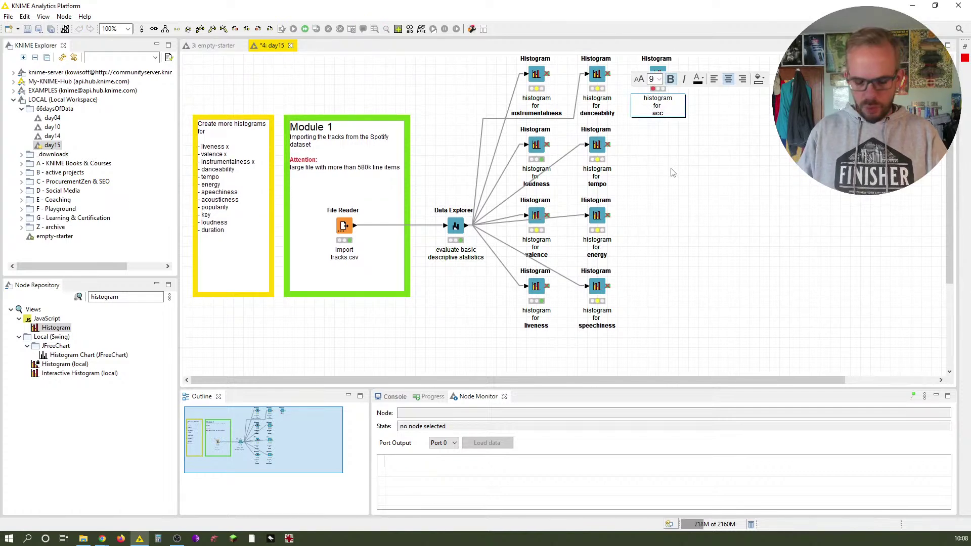
pyautogui.write('cousticness')
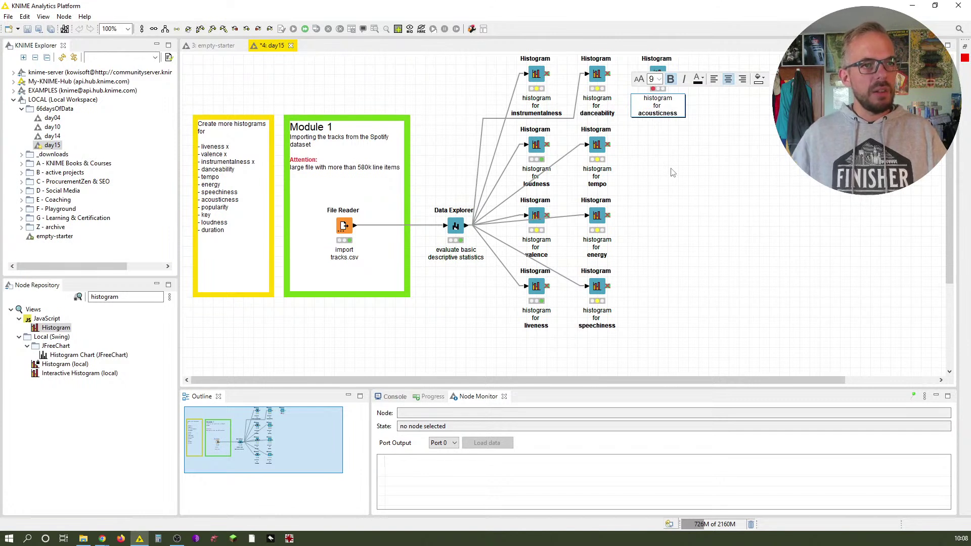
pyautogui.click(672, 173)
# Step: Wire Data Explorer to the acousticness histogram and set its column to acousticness
pyautogui.moveTo(466, 226); pyautogui.dragTo(657, 75)
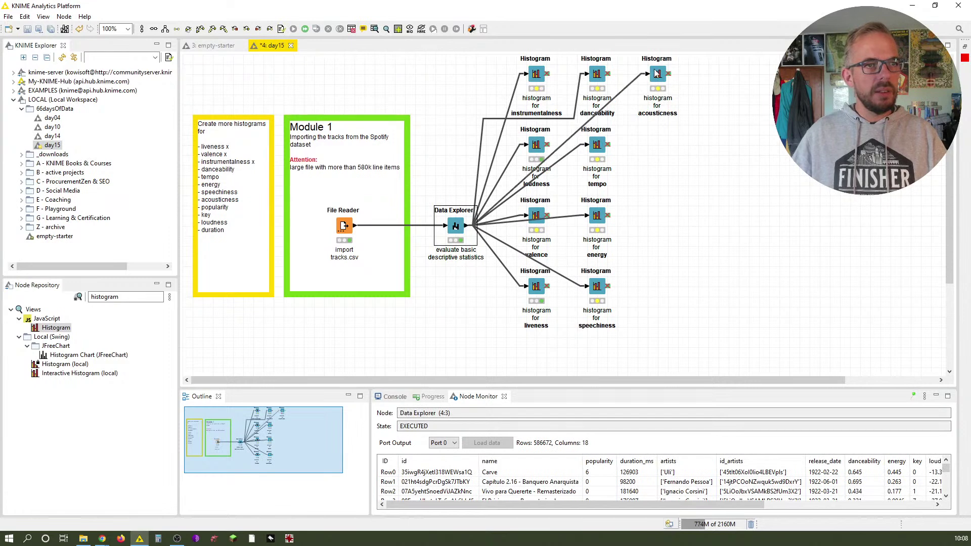
pyautogui.doubleClick(657, 74)
pyautogui.click(506, 170)
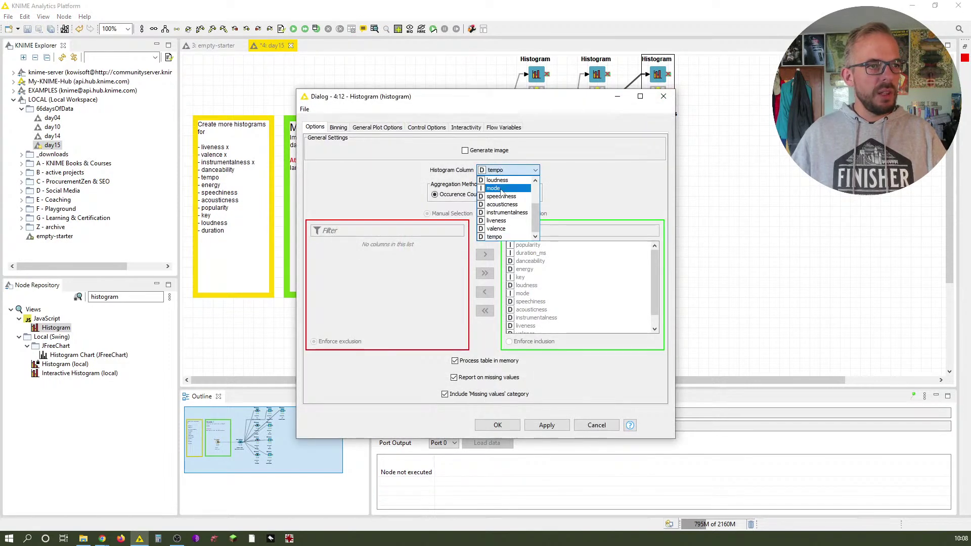
pyautogui.scroll(1, 508, 189)
pyautogui.scroll(-1, 514, 188)
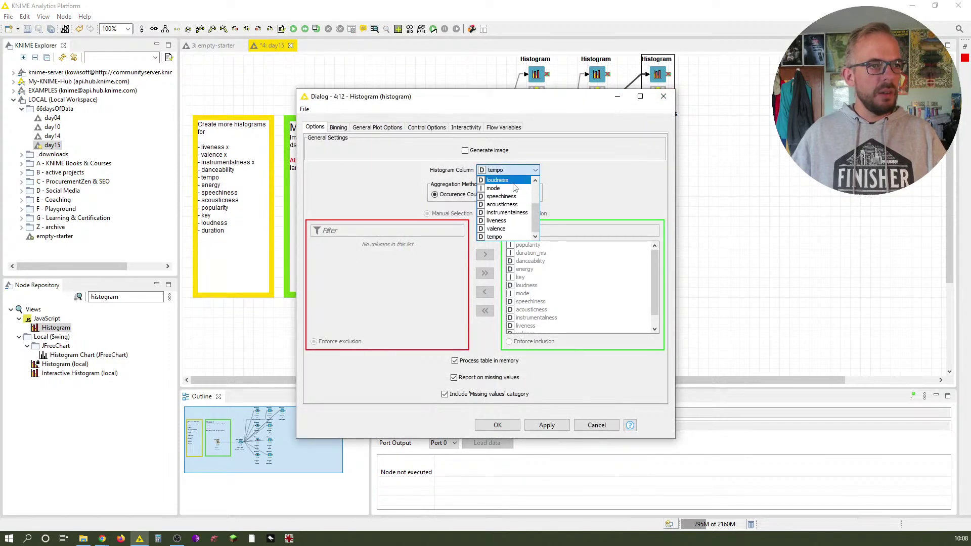
pyautogui.click(502, 204)
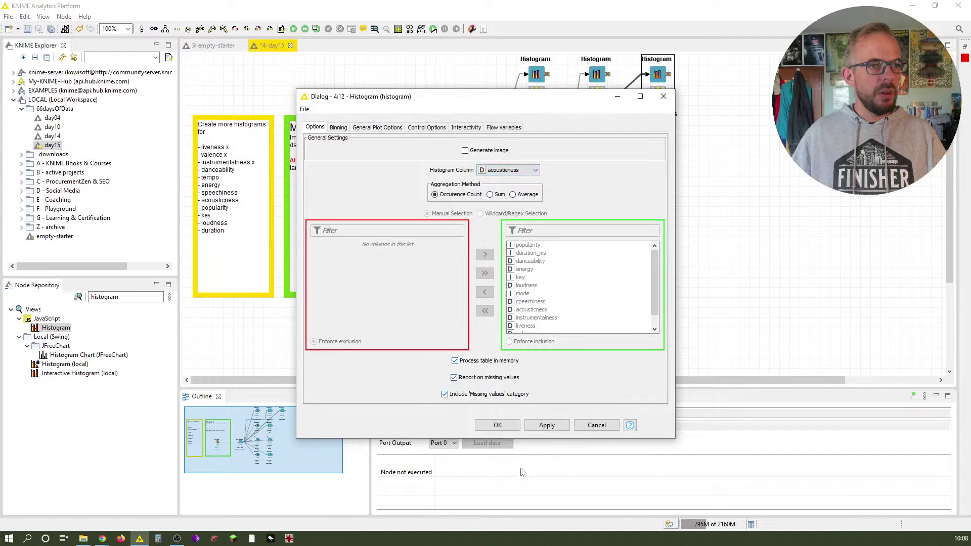
pyautogui.click(490, 427)
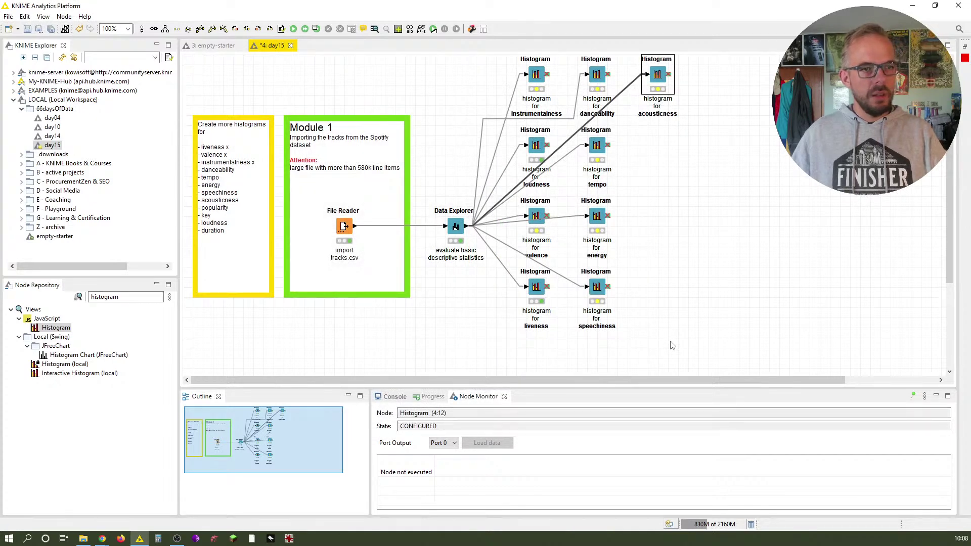
# Step: Move the new histogram beside the second-row tempo node and label it 'histogram for popularity'
pyautogui.moveTo(854, 348); pyautogui.dragTo(657, 123)
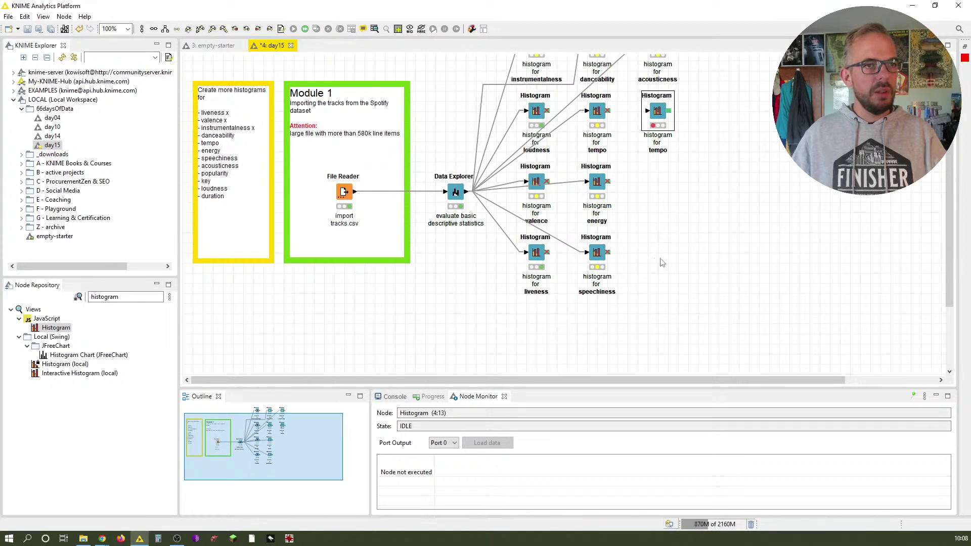
pyautogui.press('F2')
pyautogui.hotkey('shift', 'Home')
pyautogui.write('popularity')
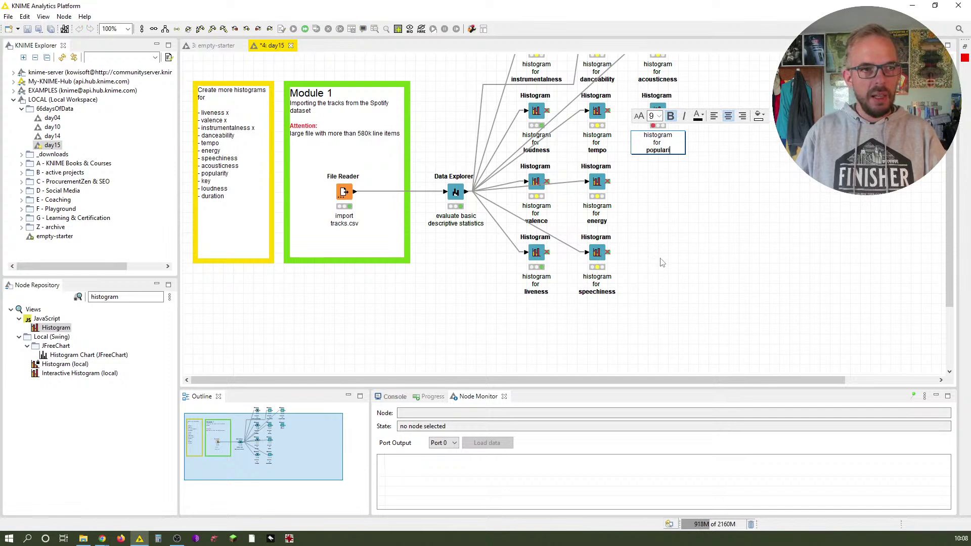
pyautogui.click(663, 262)
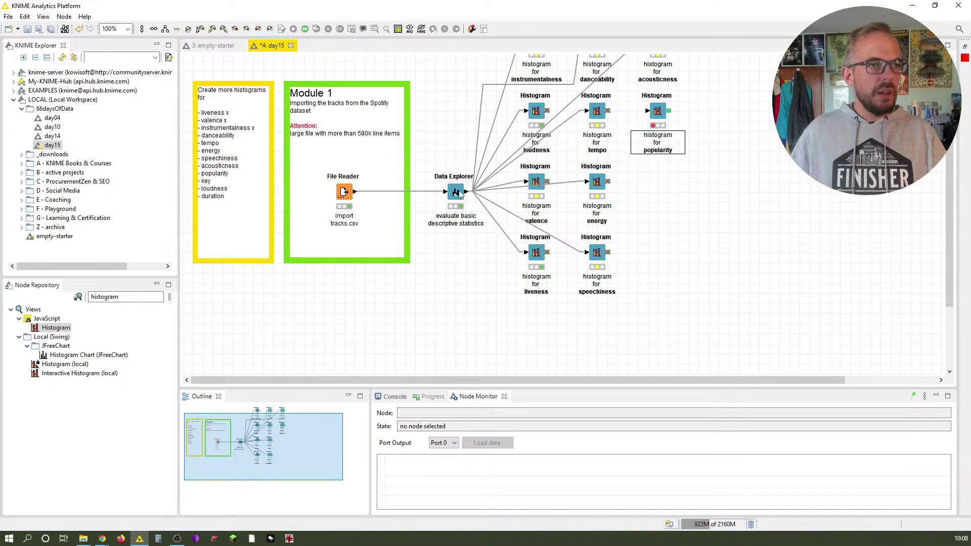
# Step: Set the popularity histogram's Histogram Column to popularity
pyautogui.doubleClick(658, 110)
pyautogui.click(509, 170)
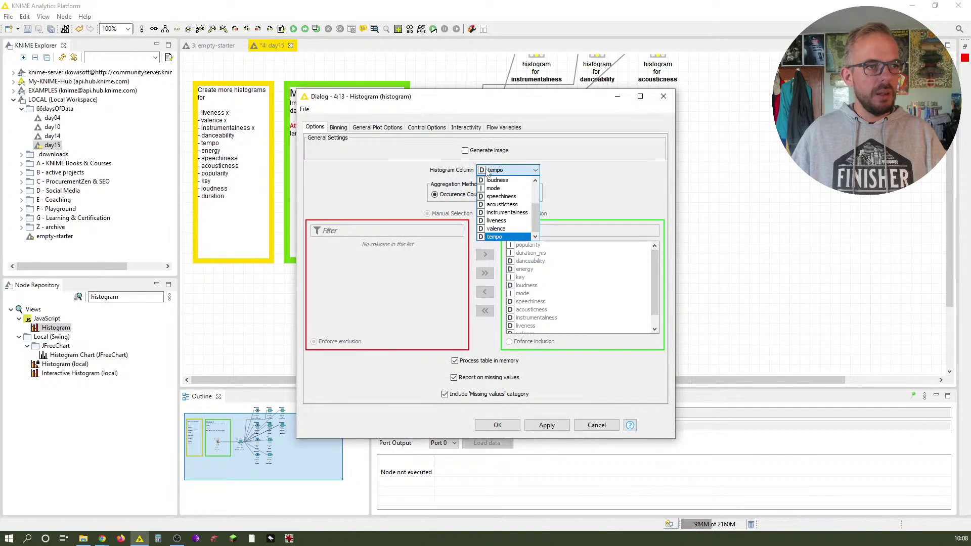
pyautogui.scroll(1, 499, 221)
pyautogui.click(501, 180)
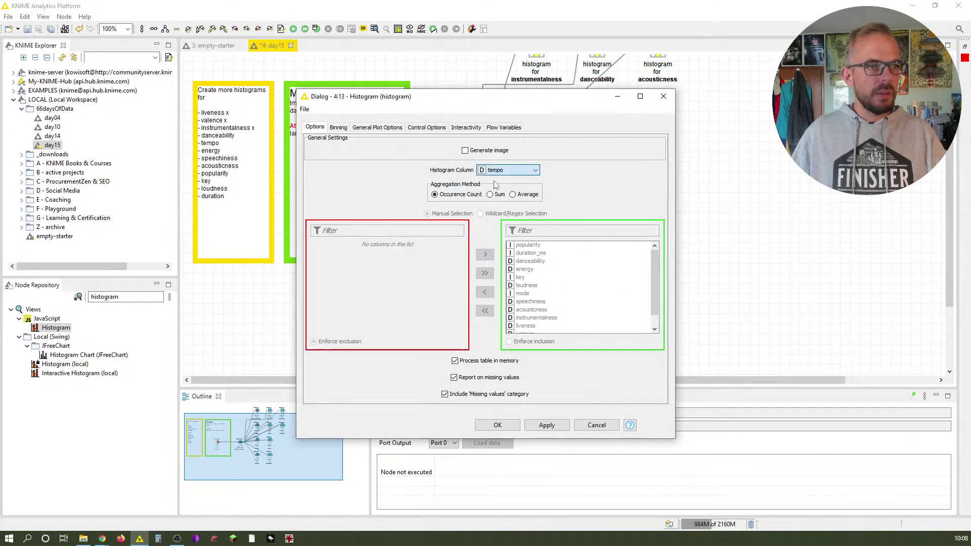
pyautogui.click(497, 425)
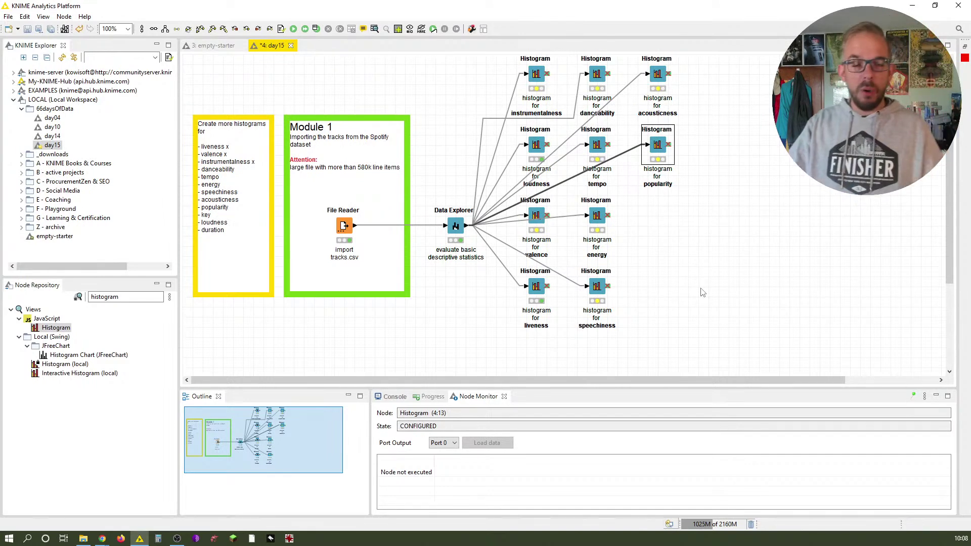
# Step: Recheck the popularity histogram's settings, then paste another Histogram copy onto the canvas
pyautogui.doubleClick(658, 145)
pyautogui.click(664, 96)
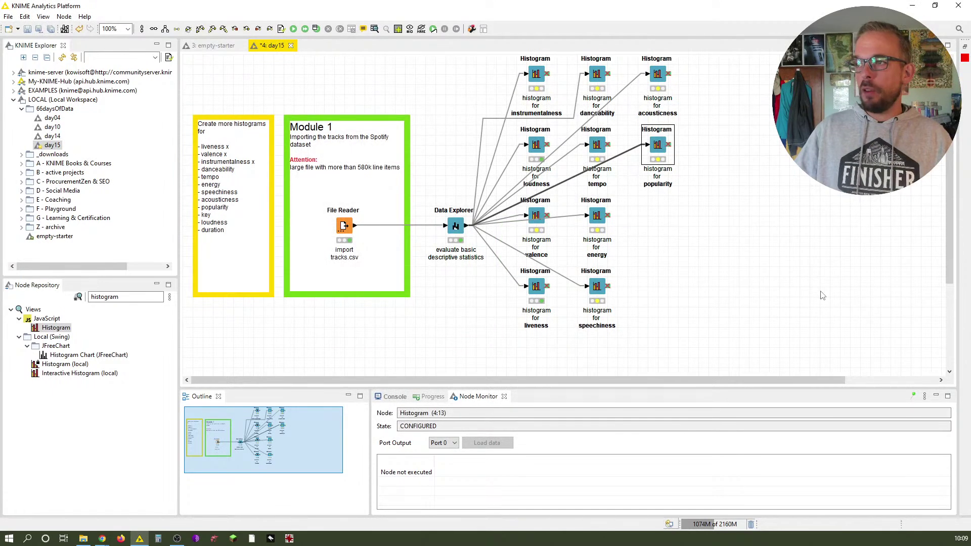
pyautogui.click(809, 330)
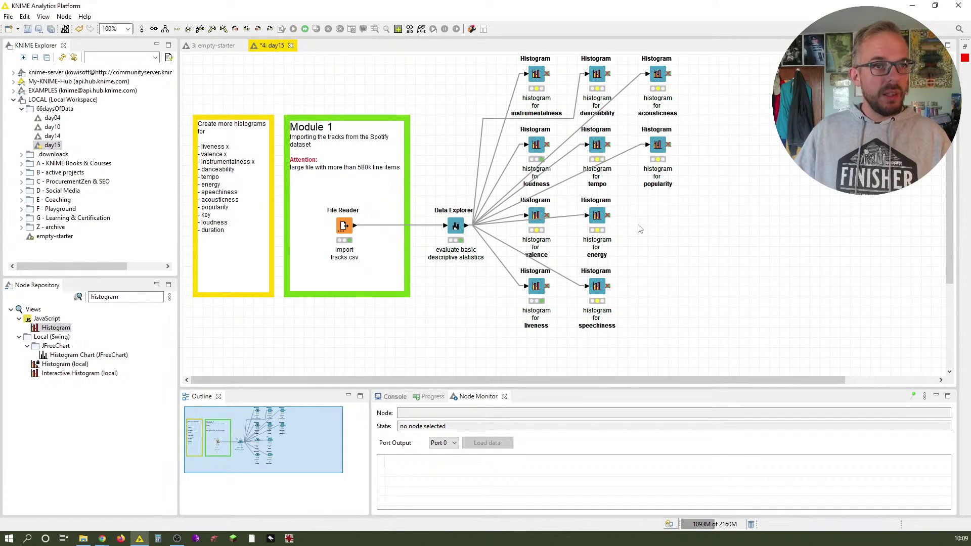
pyautogui.press('Return')
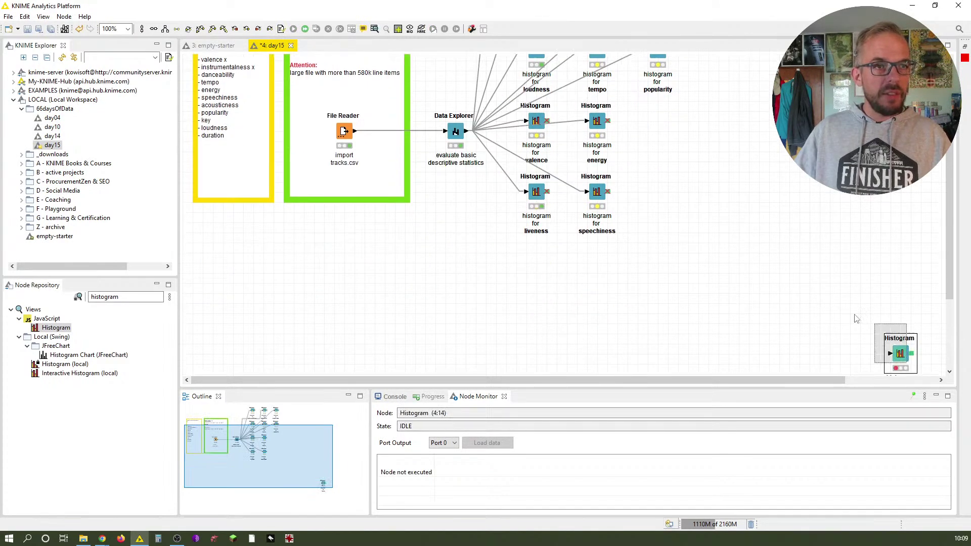
# Step: Wire the pasted histogram to Data Explorer and set its column to key
pyautogui.moveTo(661, 120); pyautogui.dragTo(660, 122)
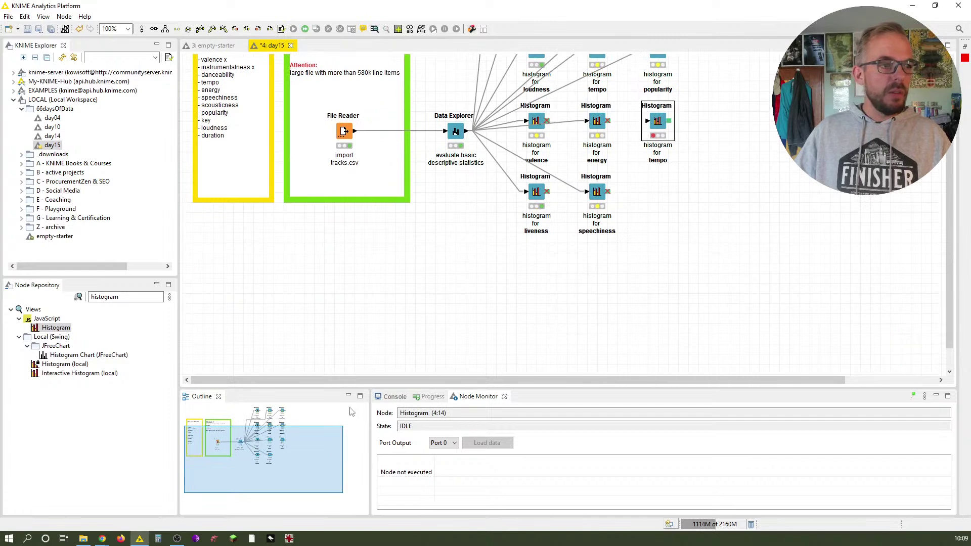
pyautogui.scroll(3, 717, 306)
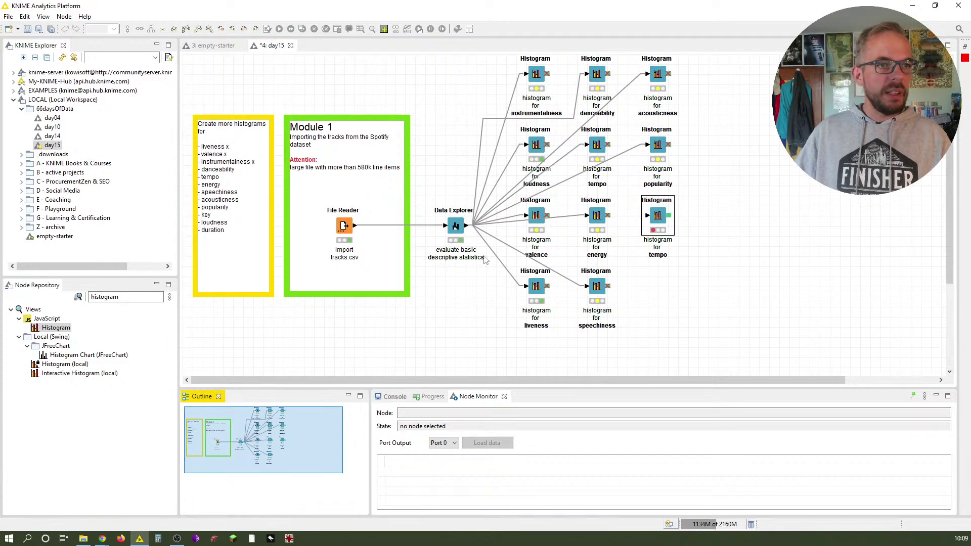
pyautogui.click(456, 226)
pyautogui.moveTo(466, 226); pyautogui.dragTo(663, 231)
pyautogui.doubleClick(662, 222)
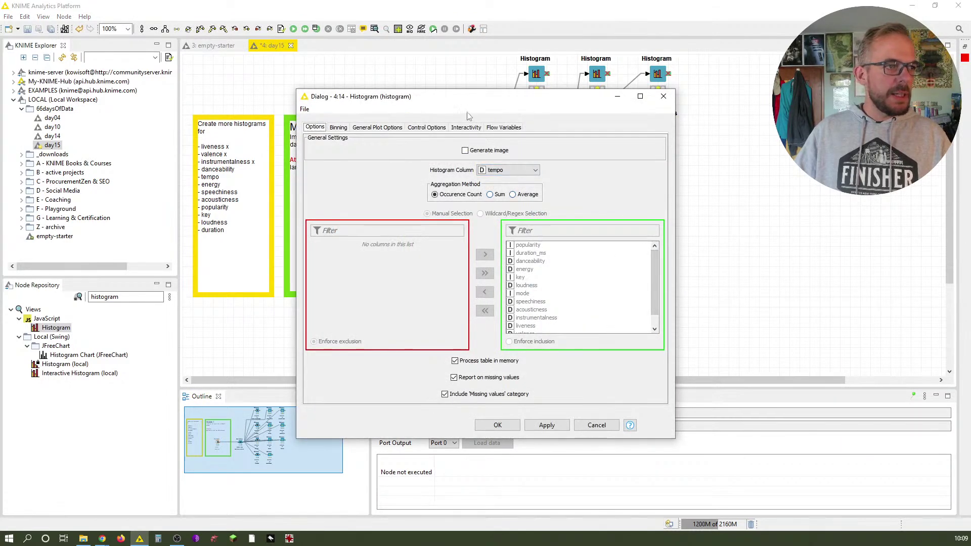
pyautogui.click(507, 170)
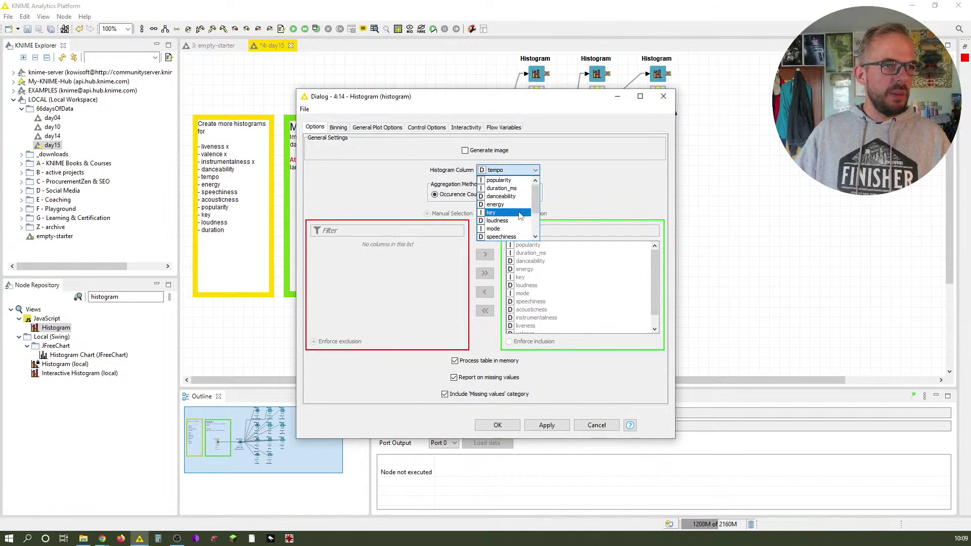
pyautogui.click(501, 212)
pyautogui.click(539, 425)
pyautogui.click(498, 425)
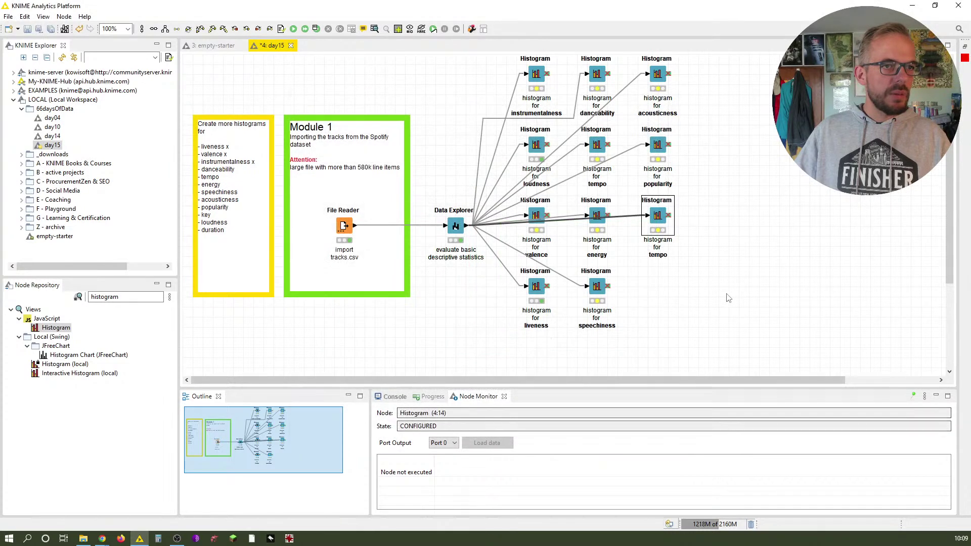
# Step: Add a histogram beside speechiness, wired to Data Explorer and plotting loudness
pyautogui.moveTo(718, 311); pyautogui.dragTo(630, 135)
pyautogui.scroll(5, 683, 250)
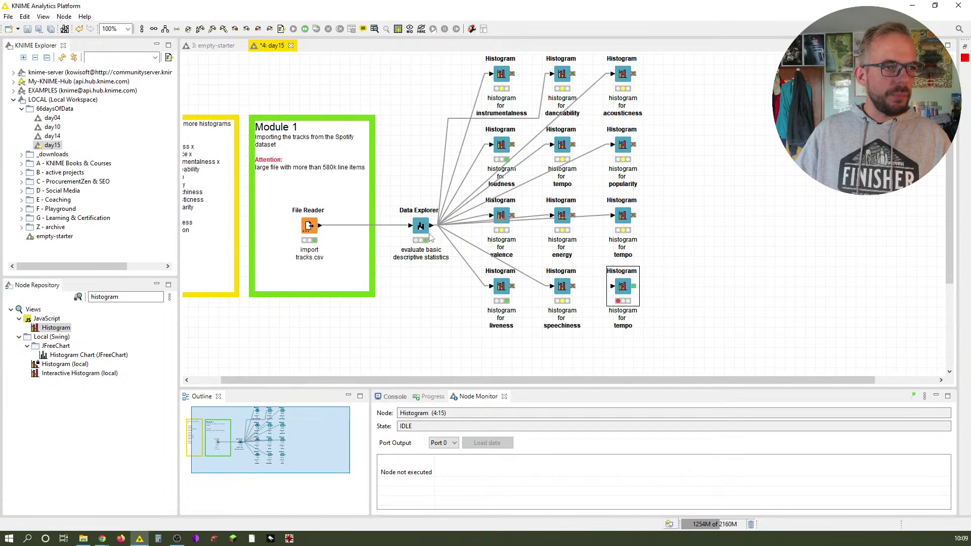
pyautogui.moveTo(434, 229); pyautogui.dragTo(617, 294)
pyautogui.moveTo(283, 440); pyautogui.dragTo(276, 440)
pyautogui.doubleClick(658, 286)
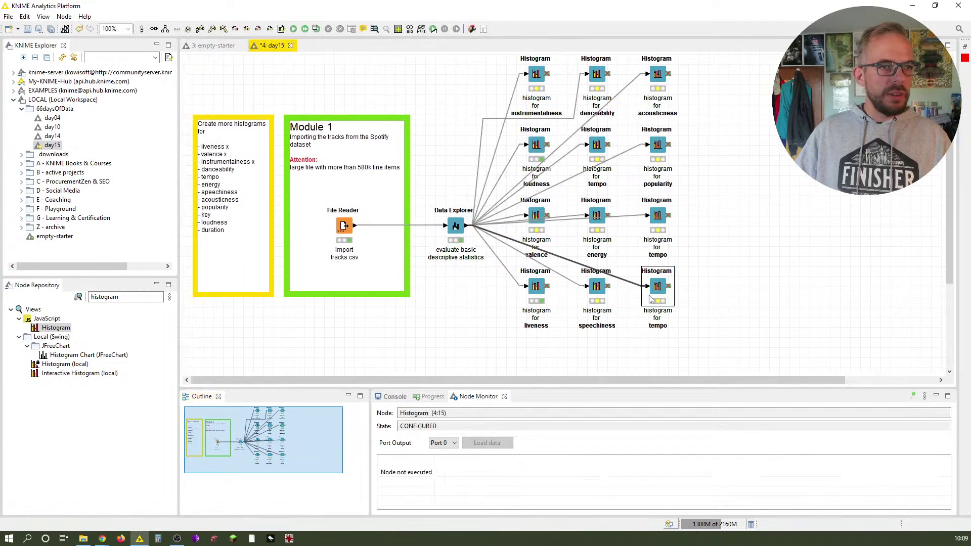
pyautogui.click(511, 171)
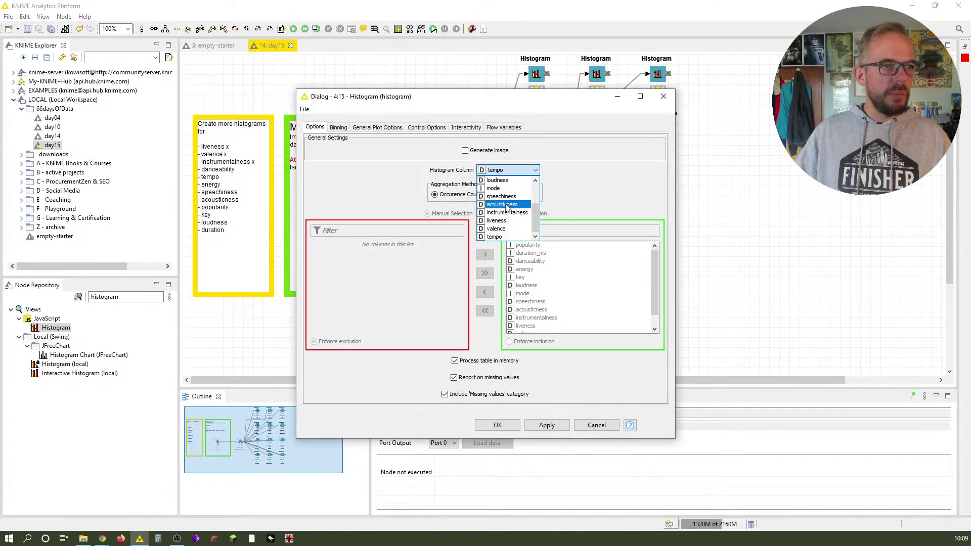
pyautogui.click(513, 182)
pyautogui.click(499, 425)
# Step: Duplicate the third-row right histogram beside popularity and wire it to Data Explorer
pyautogui.click(663, 223)
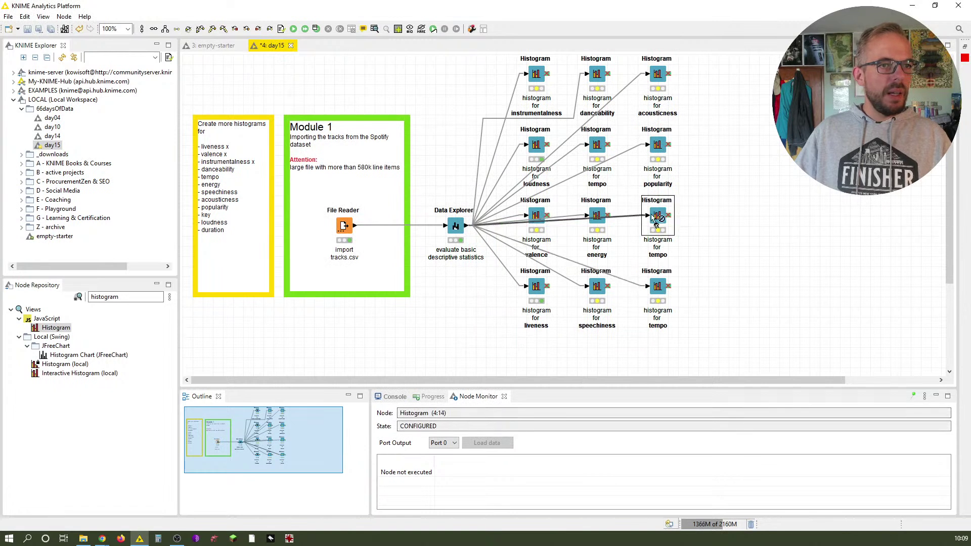
pyautogui.hotkey('ctrl', 'c')
pyautogui.hotkey('ctrl', 'v')
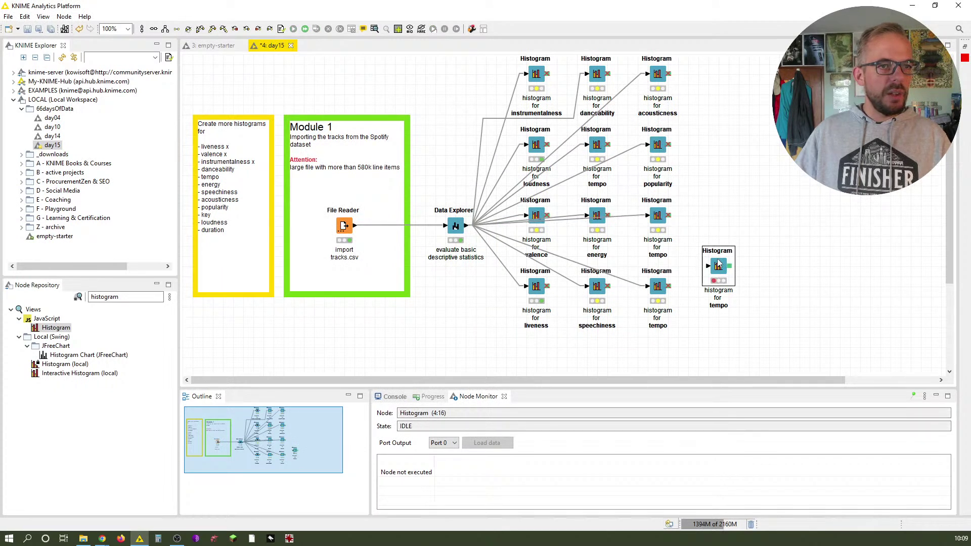
pyautogui.moveTo(718, 266); pyautogui.dragTo(711, 144)
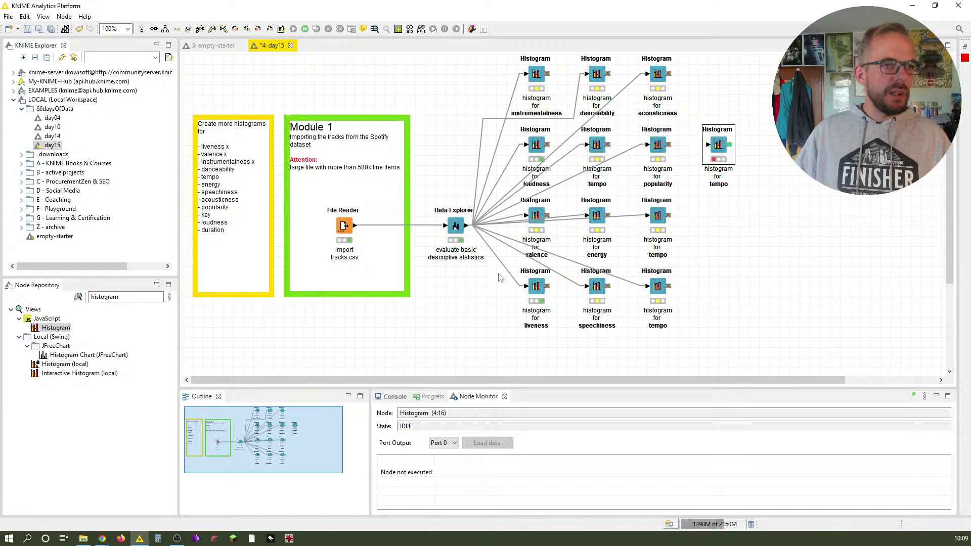
pyautogui.moveTo(466, 225); pyautogui.dragTo(719, 155)
# Step: Set the new histogram's Histogram Column to duration_ms
pyautogui.doubleClick(719, 147)
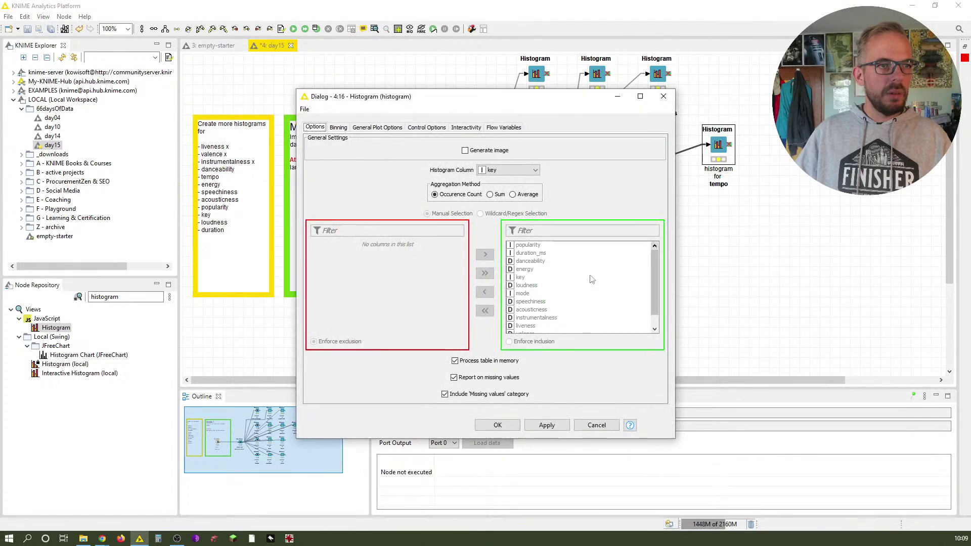
pyautogui.click(509, 170)
pyautogui.scroll(2, 508, 198)
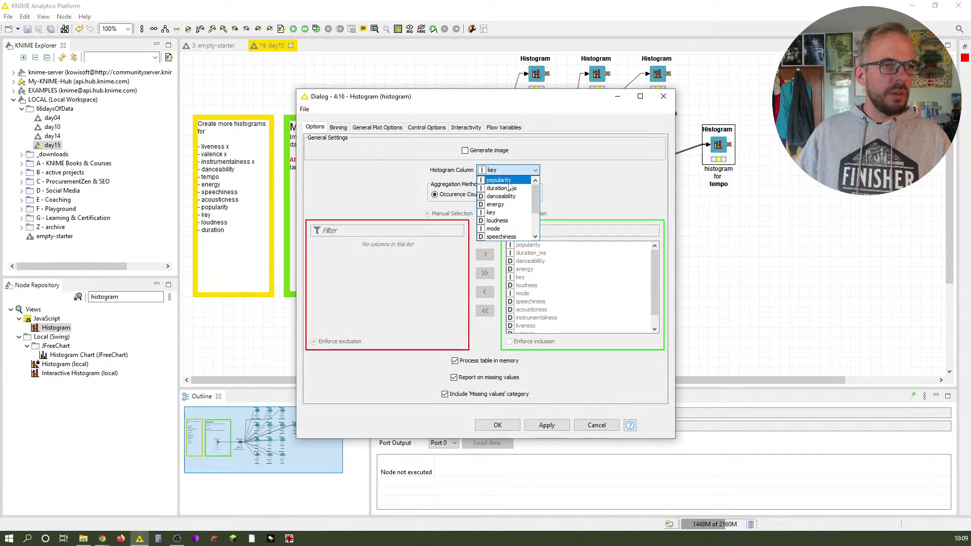
pyautogui.click(507, 189)
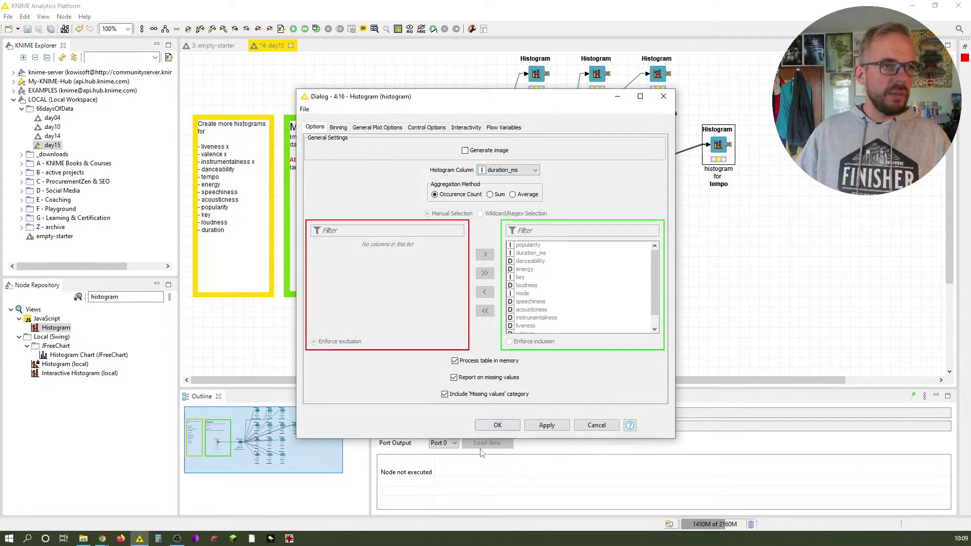
pyautogui.click(498, 425)
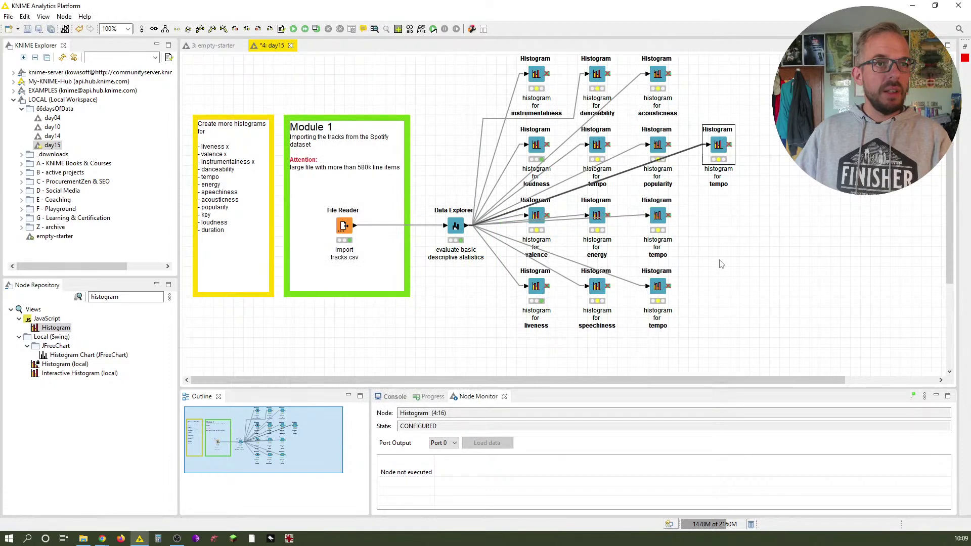
# Step: Label the new node 'histogram for duration'
pyautogui.press('F2')
pyautogui.hotkey('ctrl', 'shift', 'Left')
pyautogui.write('duration')
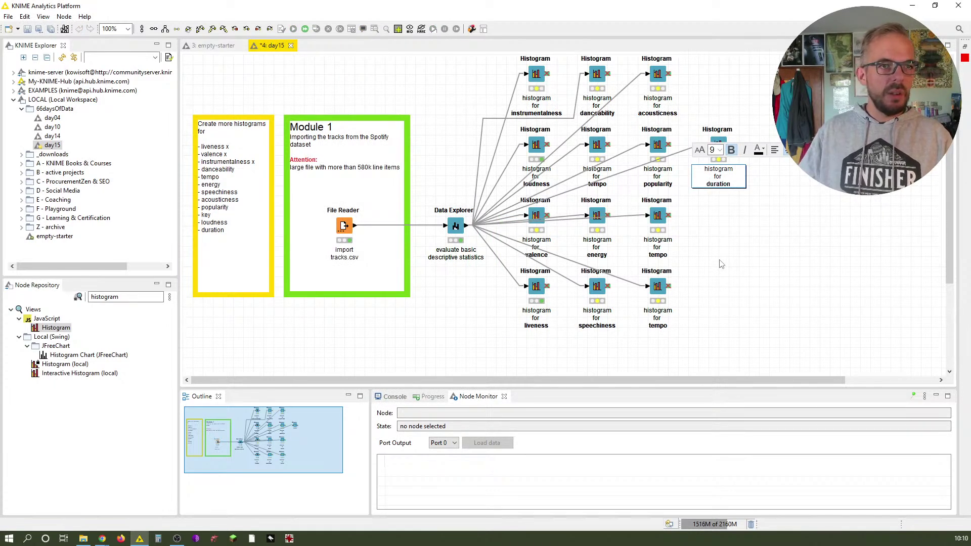
pyautogui.click(721, 264)
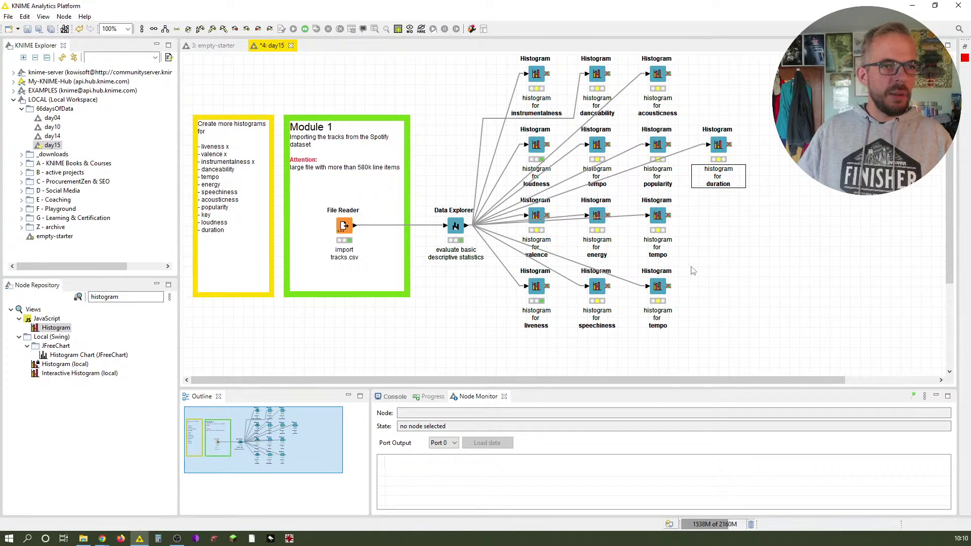
# Step: Relabel the two remaining tempo histograms as 'histogram for key' and 'histogram for loudness'
pyautogui.click(667, 256)
pyautogui.press('F2')
pyautogui.hotkey('ctrl', 'shift', 'Left')
pyautogui.write('key')
pyautogui.click(709, 293)
pyautogui.click(656, 292)
pyautogui.press('F2')
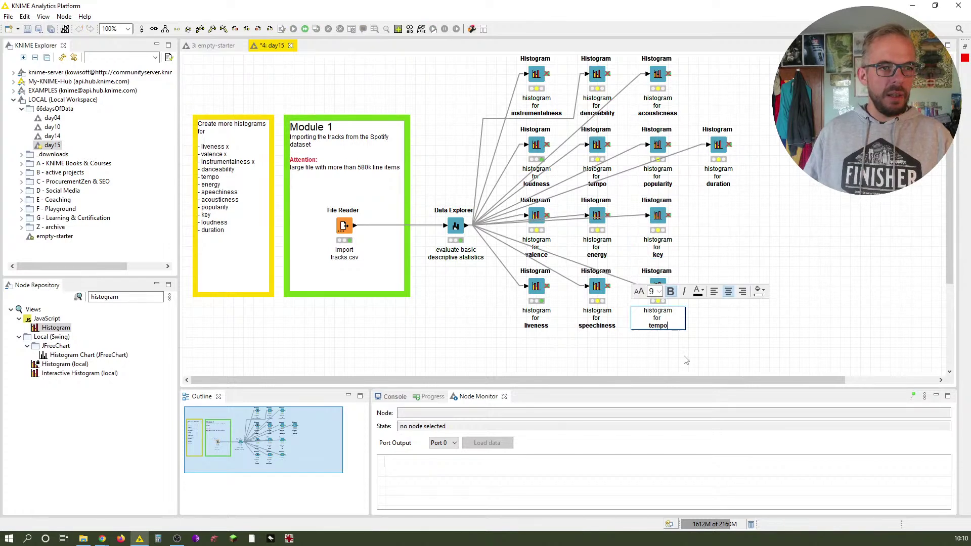
pyautogui.hotkey('ctrl', 'shift', 'Left')
pyautogui.write('loudness')
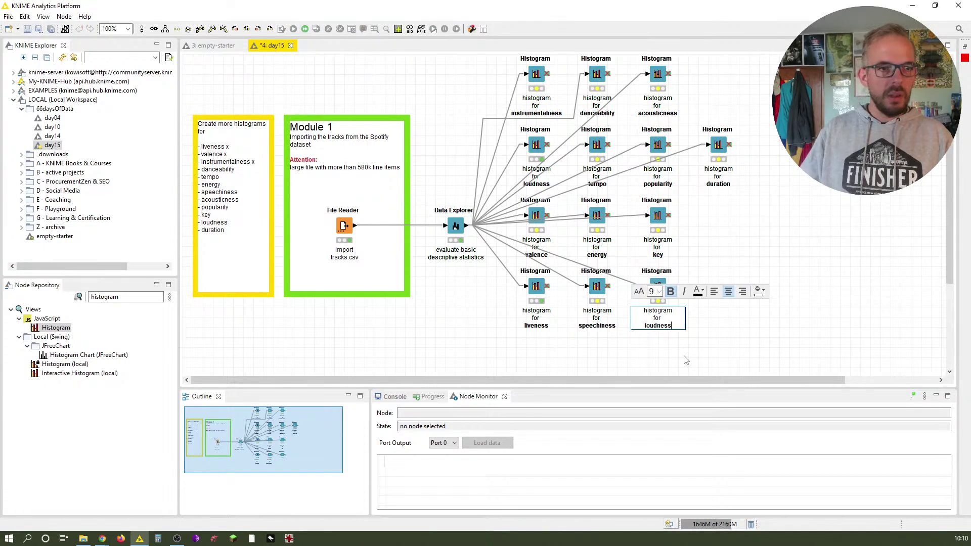
pyautogui.click(783, 308)
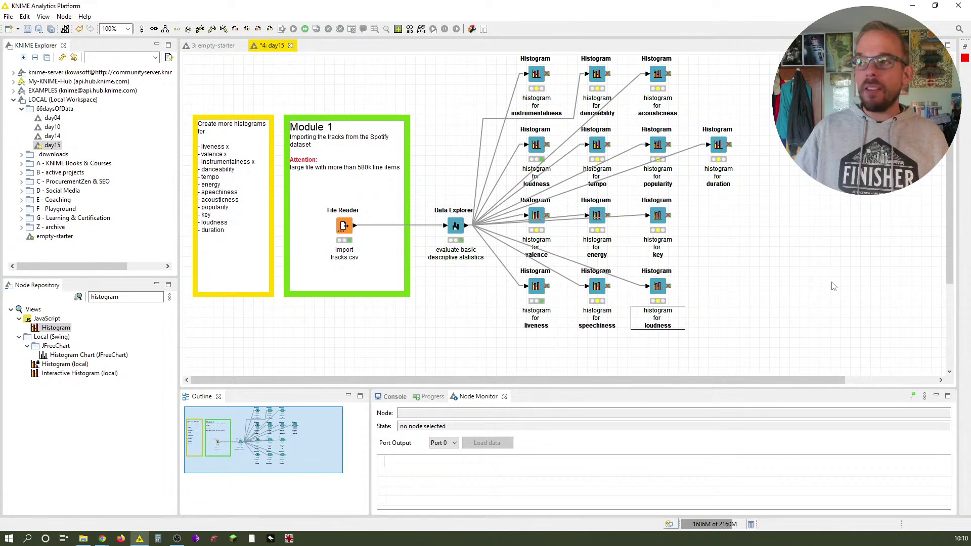
# Step: Execute the whole workflow so all thirteen feature Histogram nodes run
pyautogui.click(305, 29)
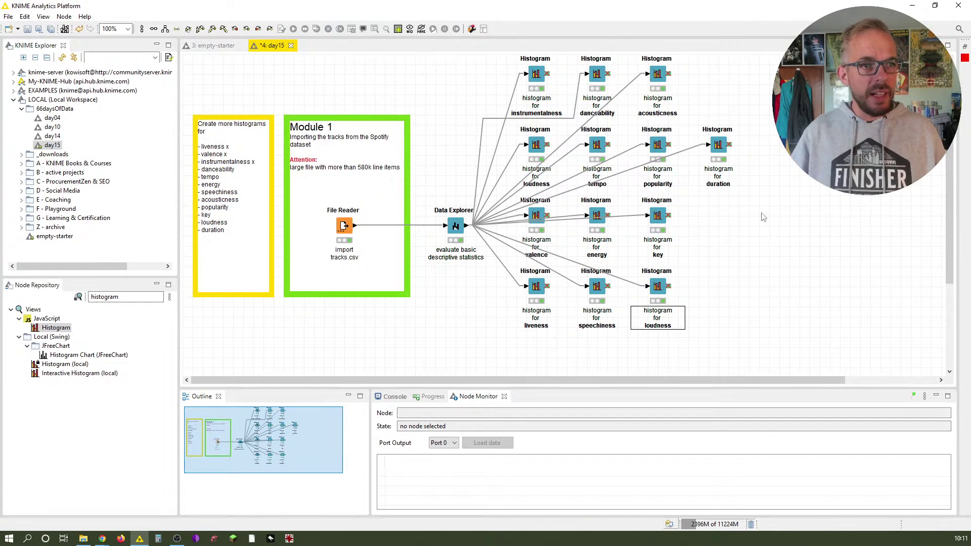
pyautogui.rightClick(662, 146)
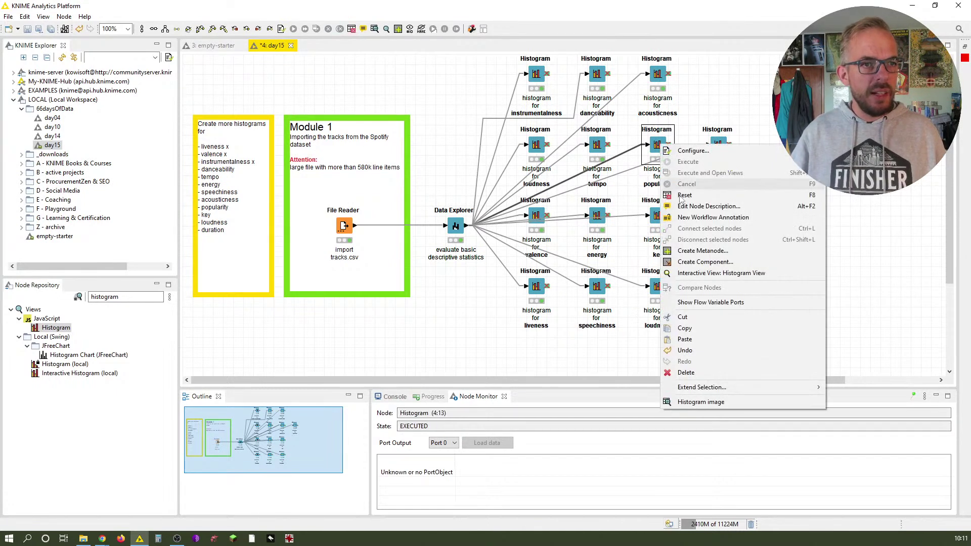
pyautogui.click(710, 274)
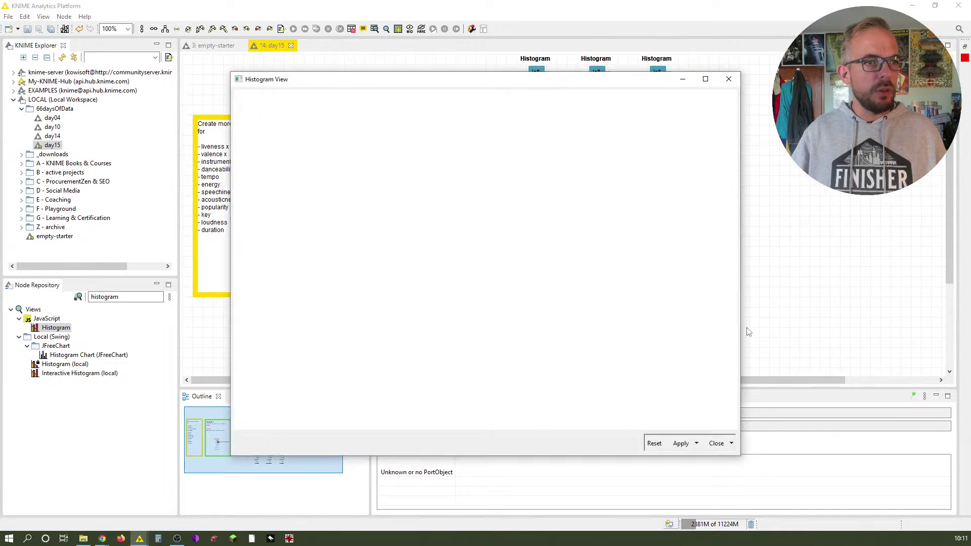
pyautogui.moveTo(308, 203)
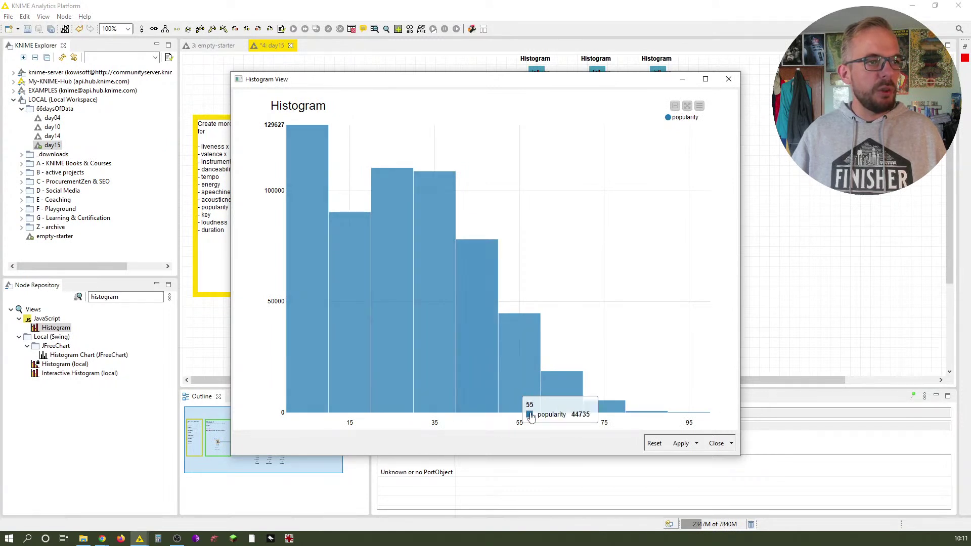
pyautogui.moveTo(387, 208)
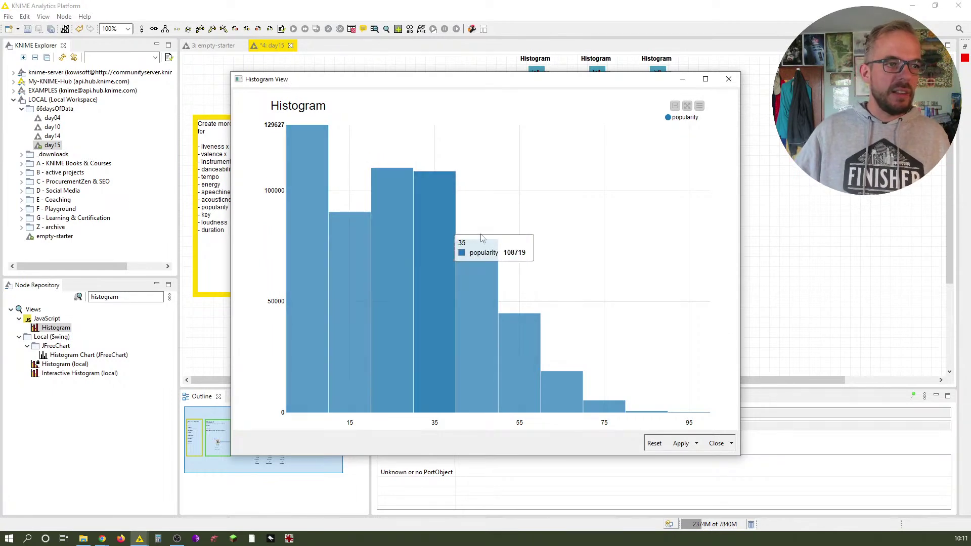
pyautogui.click(728, 79)
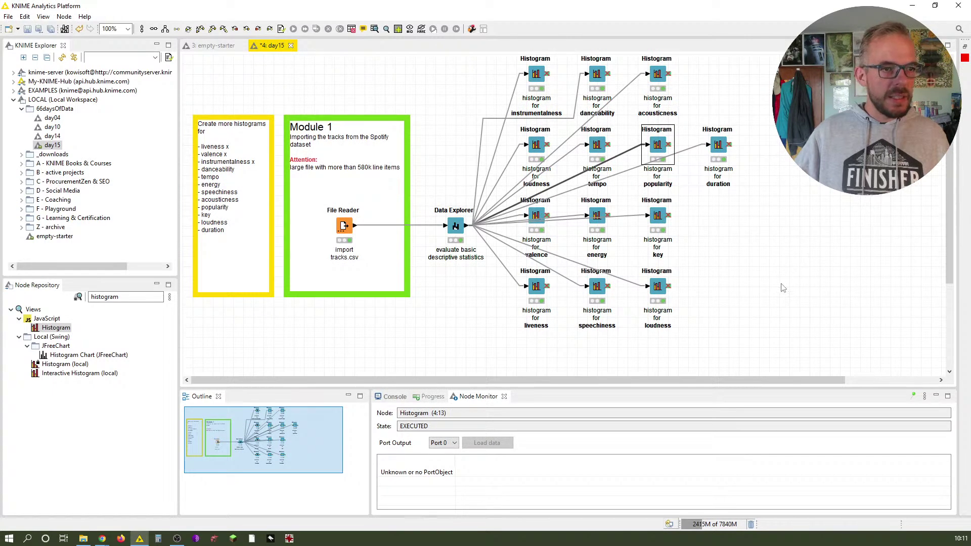
pyautogui.rightClick(718, 145)
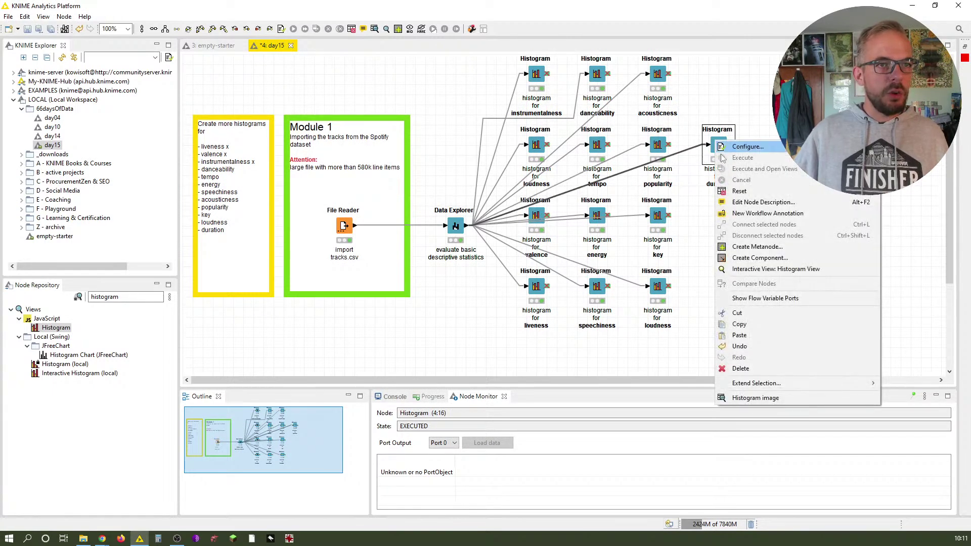
pyautogui.click(765, 275)
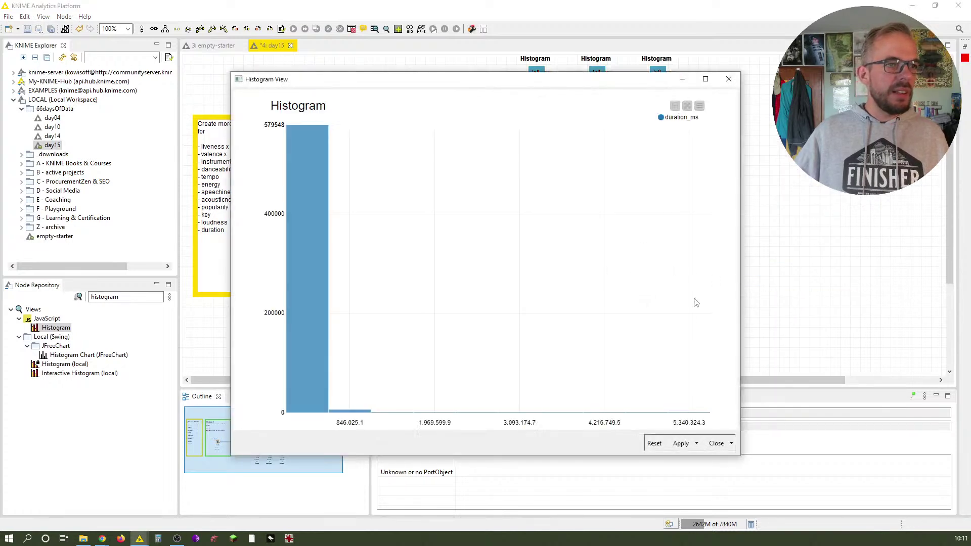
pyautogui.moveTo(737, 315); pyautogui.dragTo(886, 332)
pyautogui.moveTo(329, 296)
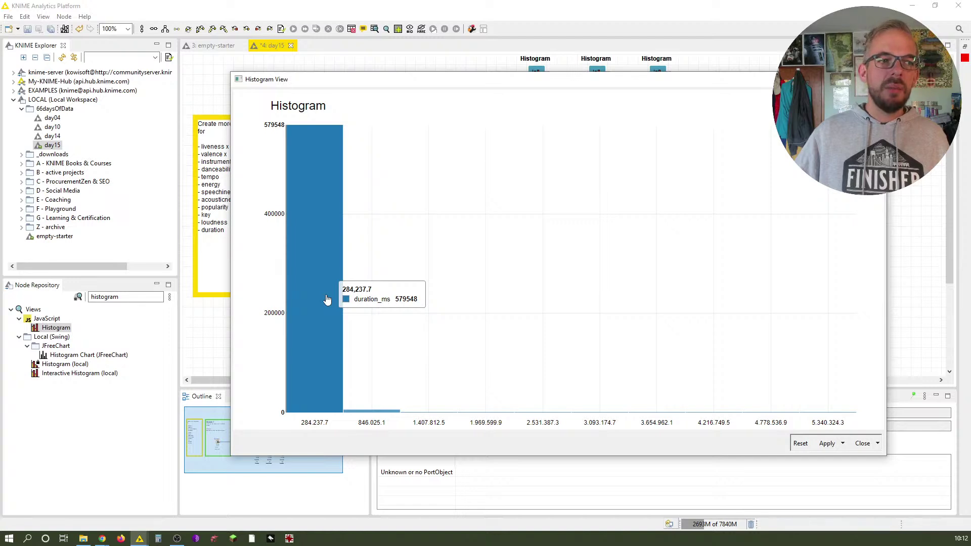
pyautogui.click(879, 80)
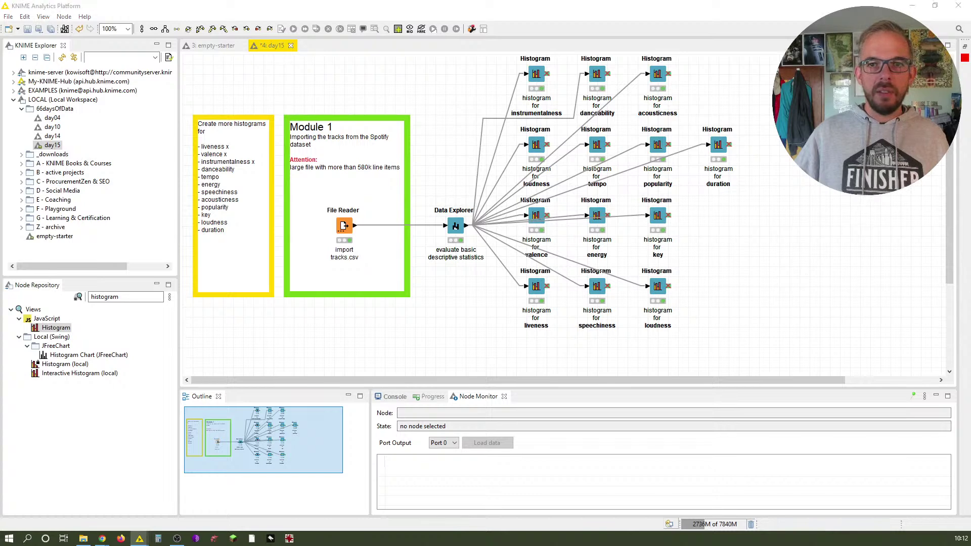
# Step: Close the duration histogram view and open the danceability histogram's interactive view
pyautogui.hotkey('shift', 'F10')
pyautogui.click(879, 79)
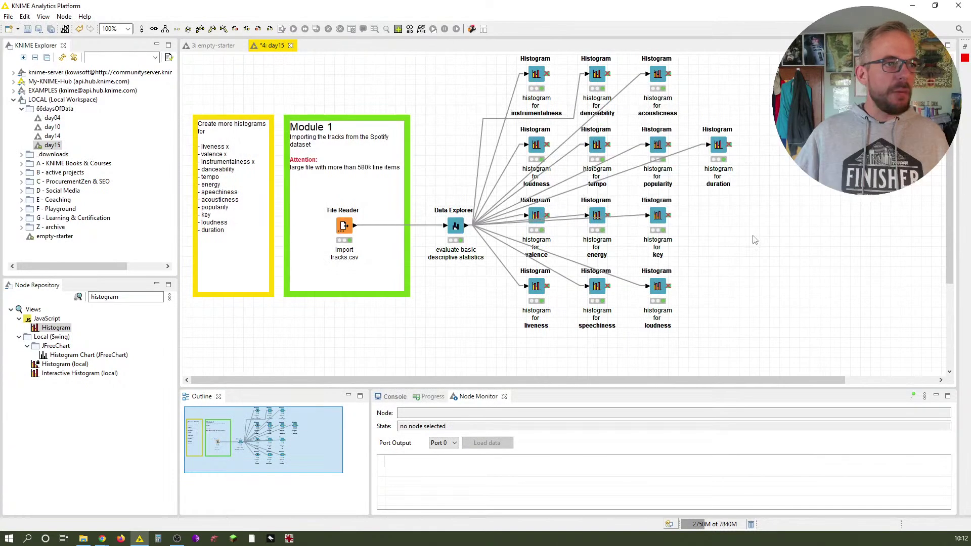
pyautogui.click(598, 74)
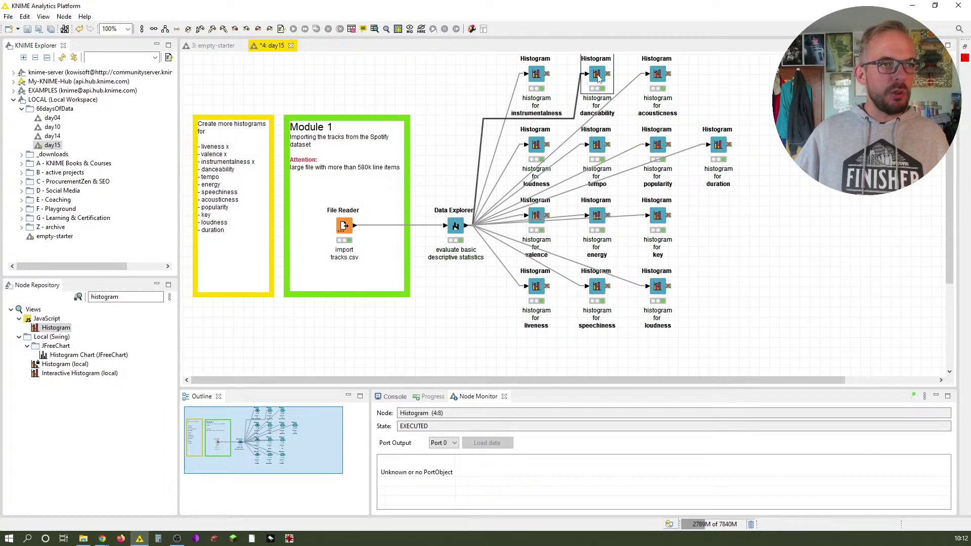
pyautogui.rightClick(598, 75)
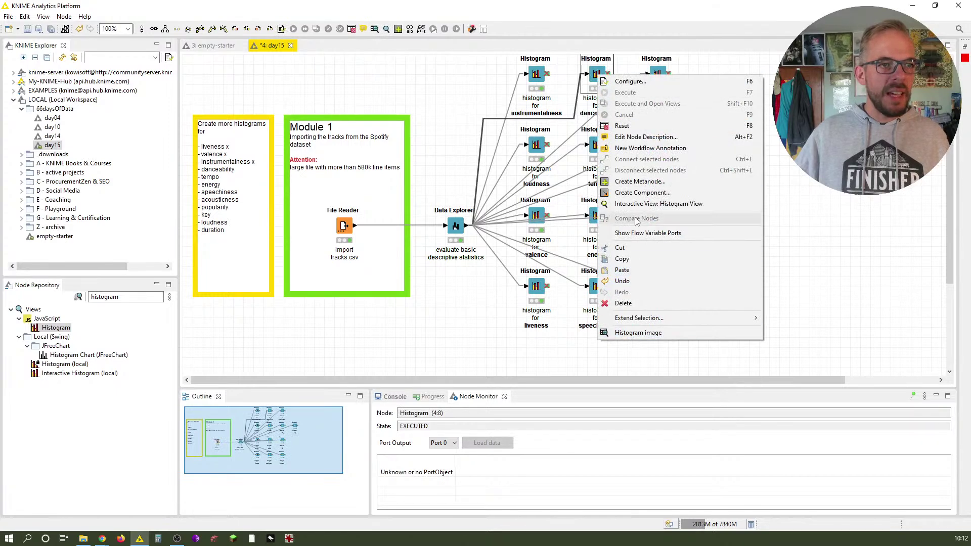
pyautogui.click(638, 204)
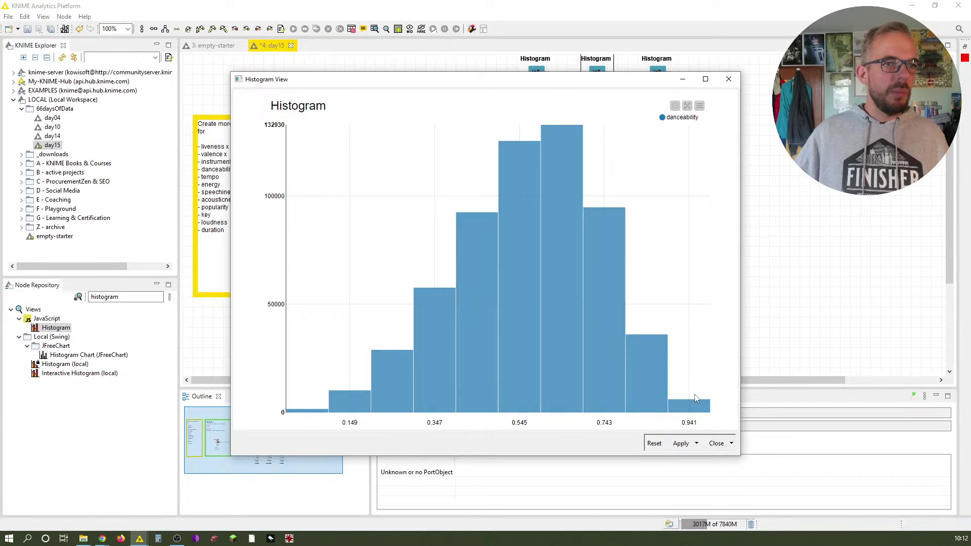
# Step: Close the danceability view, save the day15 workflow, and return to the KNIME blog in Chrome
pyautogui.click(728, 79)
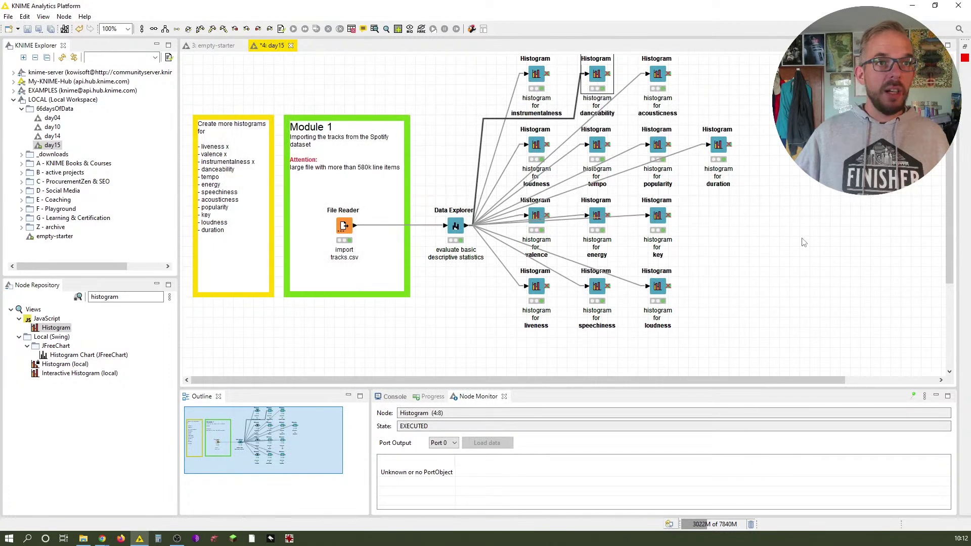
pyautogui.hotkey('ctrl', 's')
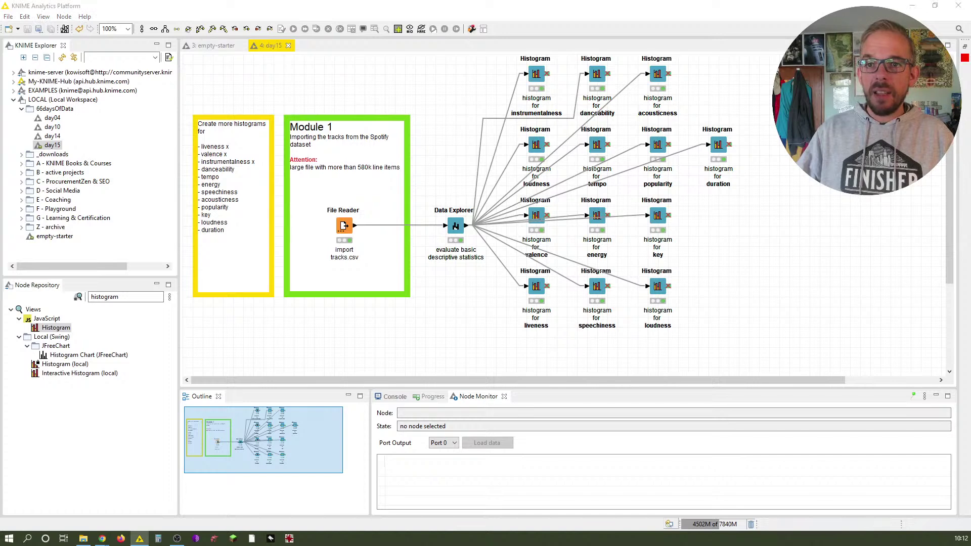
pyautogui.hotkey('alt', 'Tab')
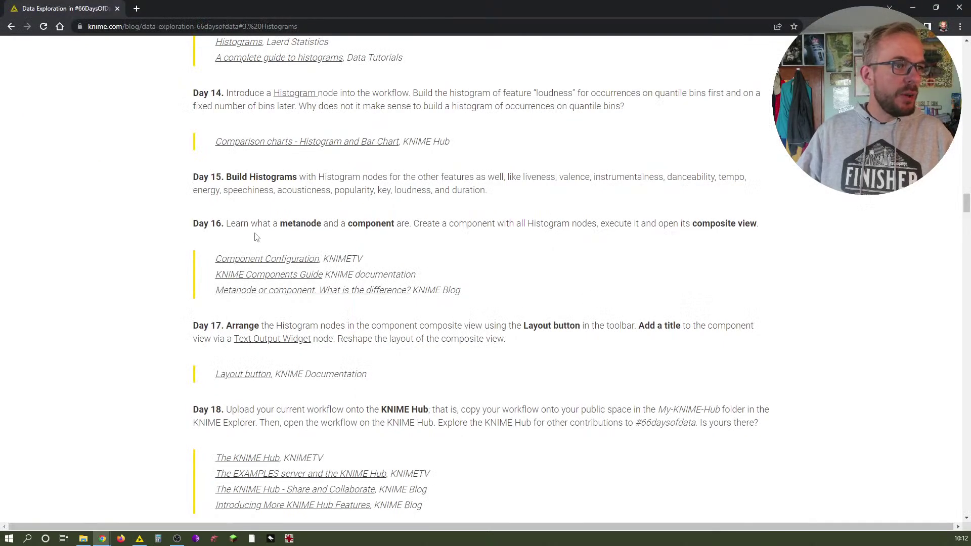